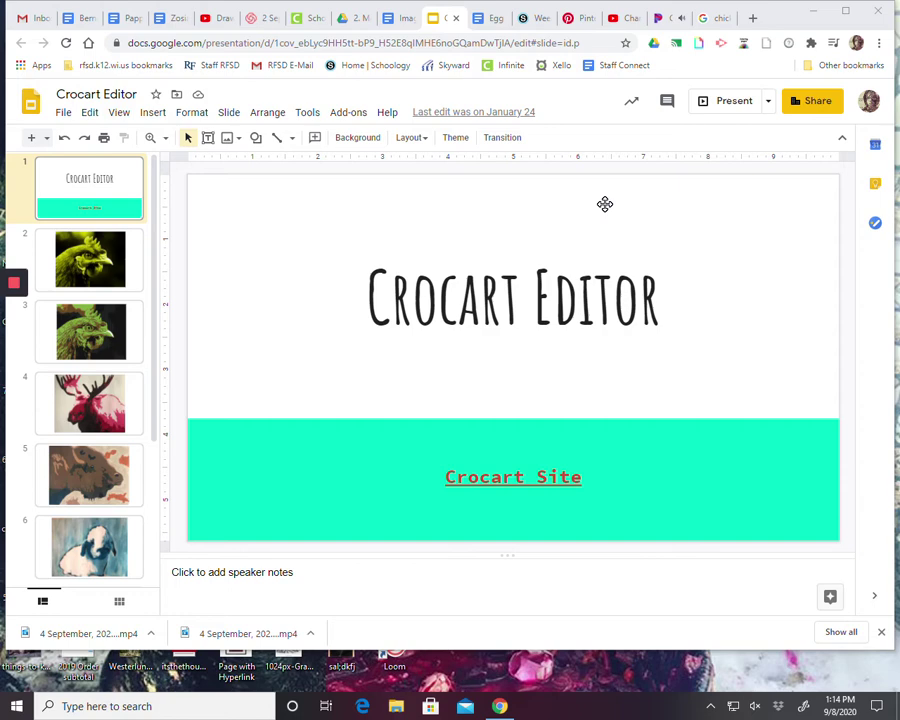
Copy the picture of the white rooster on a black background from the Google chicken image results
left_click(715, 22)
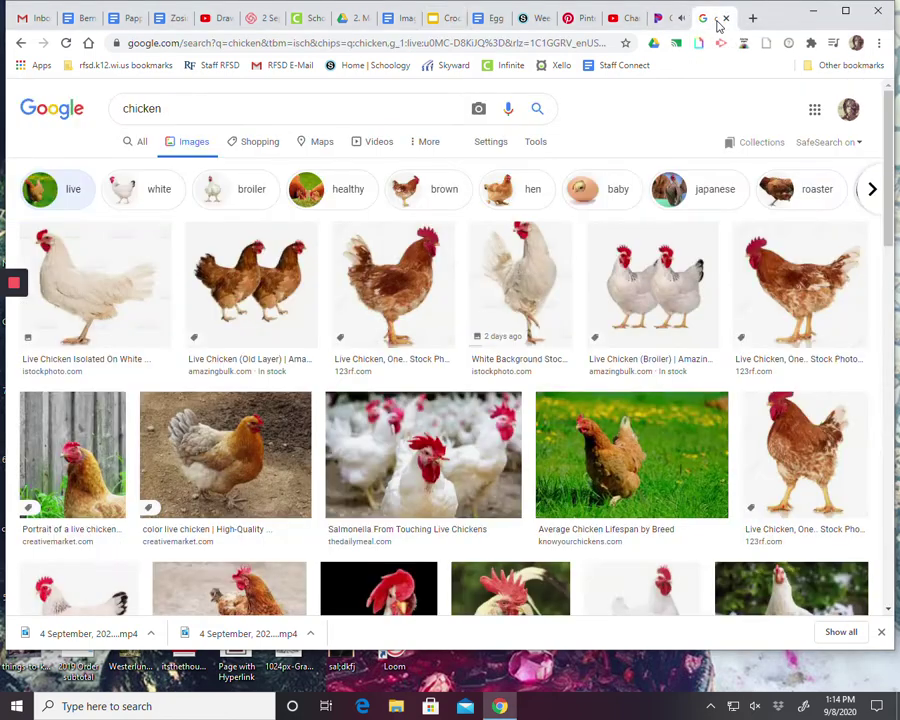
scroll(627, 472, "down", 2)
left_click(405, 484)
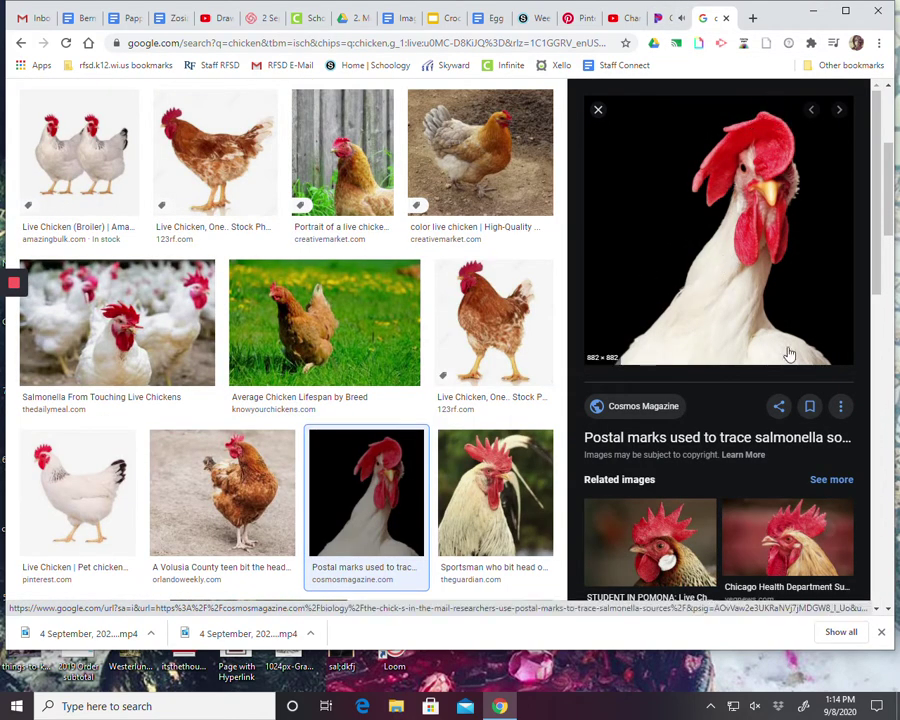
right_click(717, 302)
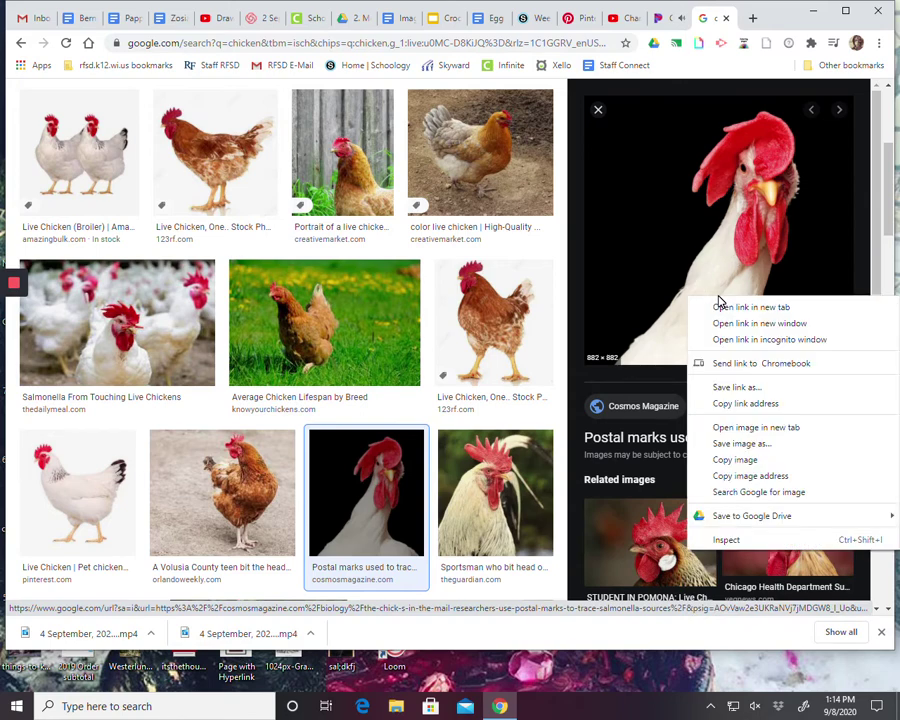
left_click(728, 460)
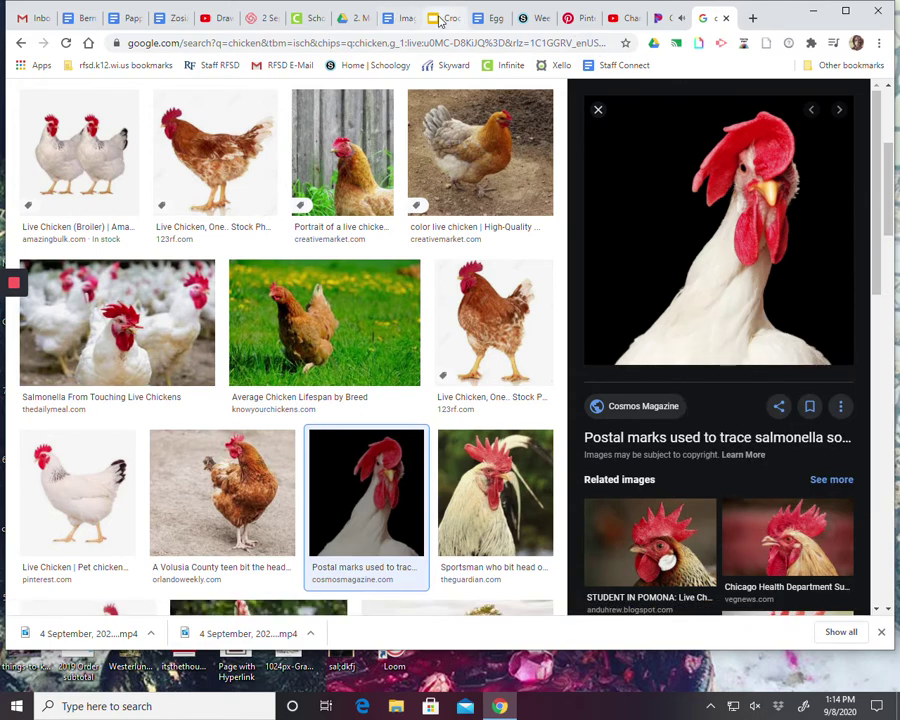
Paste the copied rooster picture below the red chicken in the "Image options/defining areas of tone" document
left_click(400, 18)
right_click(547, 521)
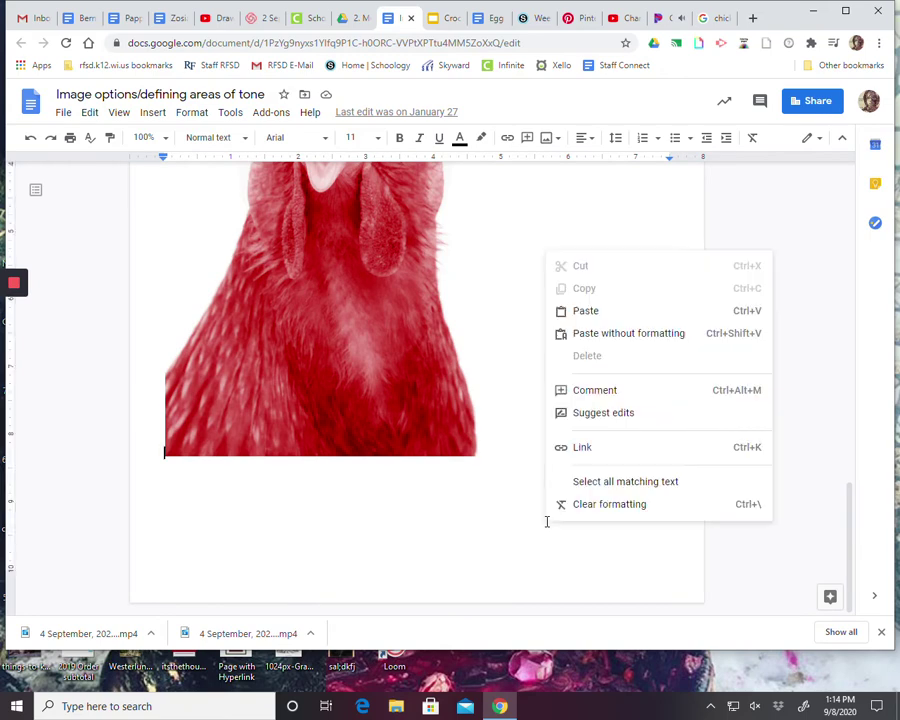
left_click(596, 313)
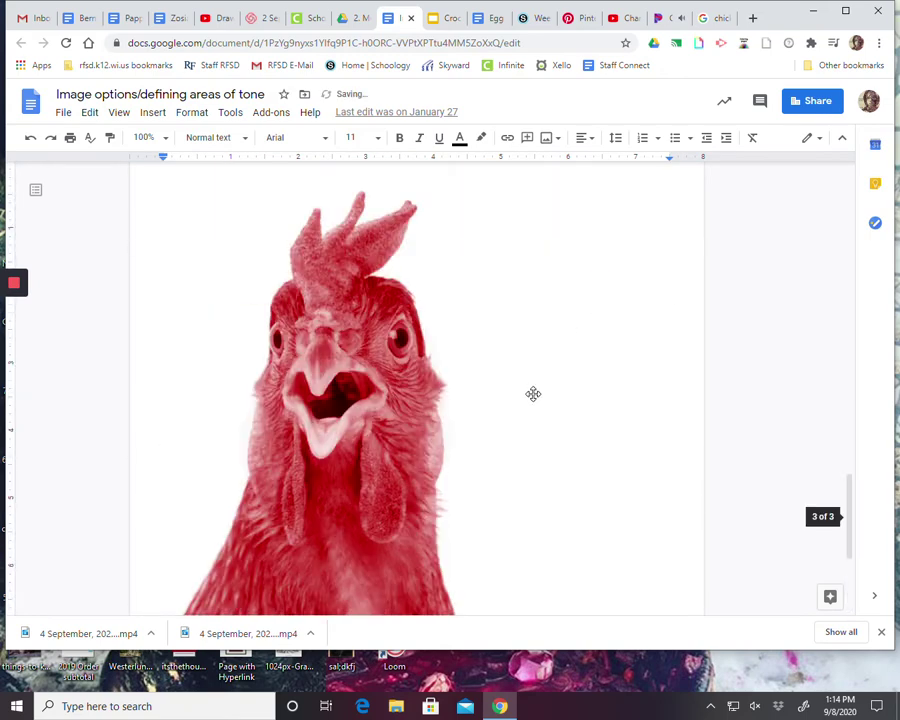
scroll(533, 396, "up", 10)
scroll(532, 400, "down", 3)
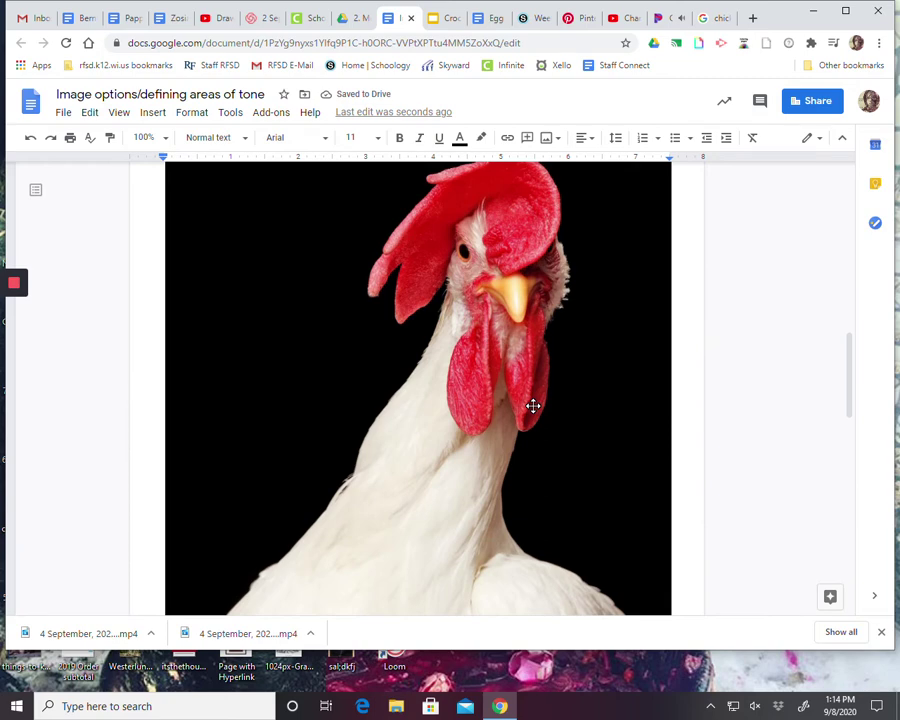
Select the pasted rooster picture and shrink it slightly from its lower-right corner
scroll(340, 430, "down", 3)
left_click(650, 398)
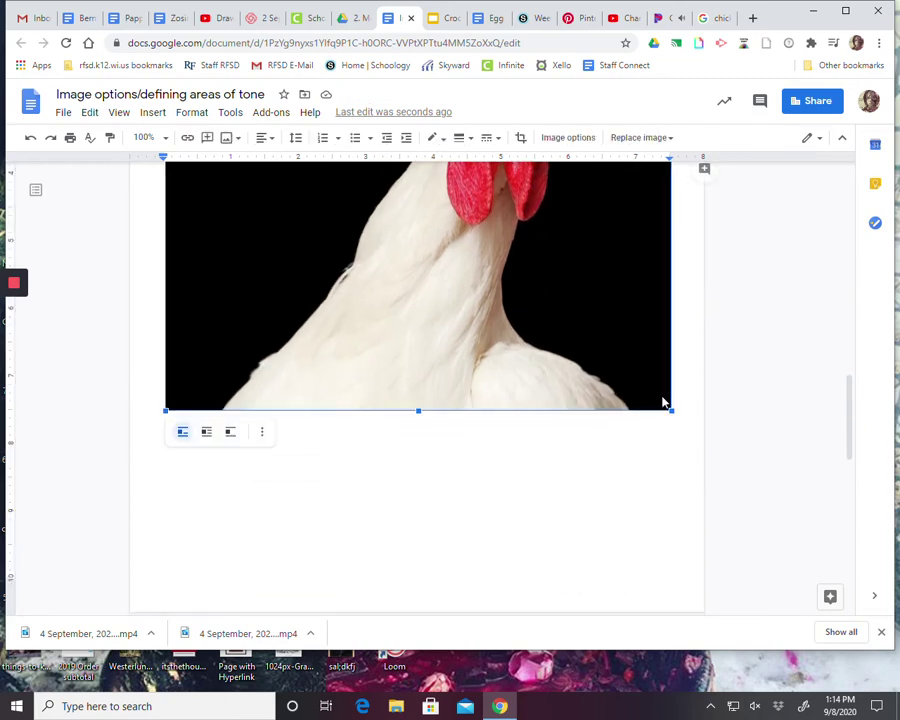
mouse_move(668, 411)
left_mouse_down()
mouse_move(589, 321)
mouse_move(633, 382)
mouse_move(598, 340)
mouse_move(664, 404)
left_mouse_up()
scroll(437, 456, "up", 3)
scroll(437, 456, "down", 2)
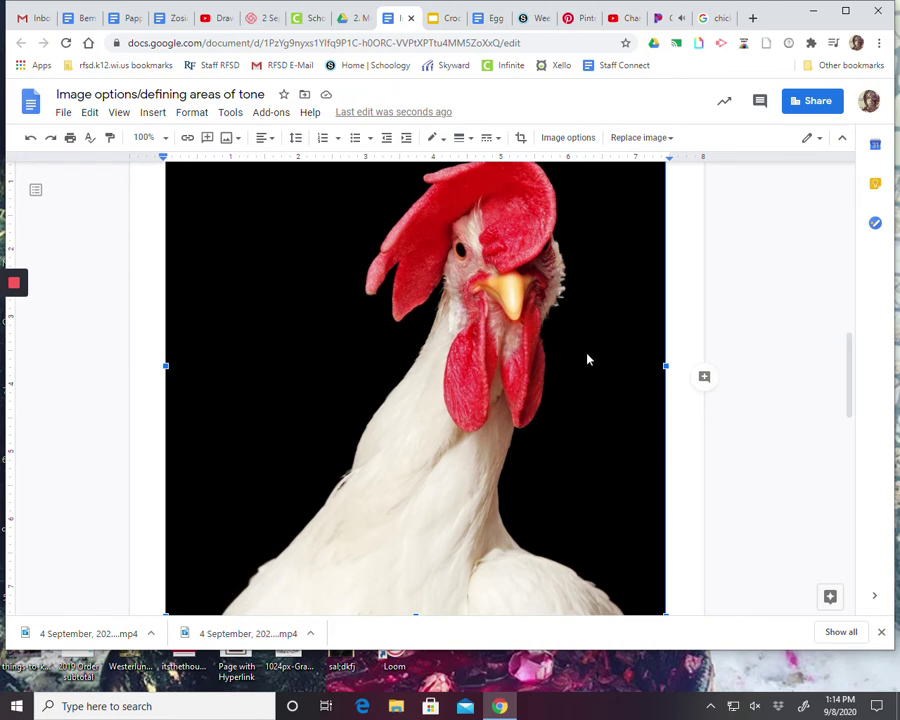
scroll(586, 360, "up", 3)
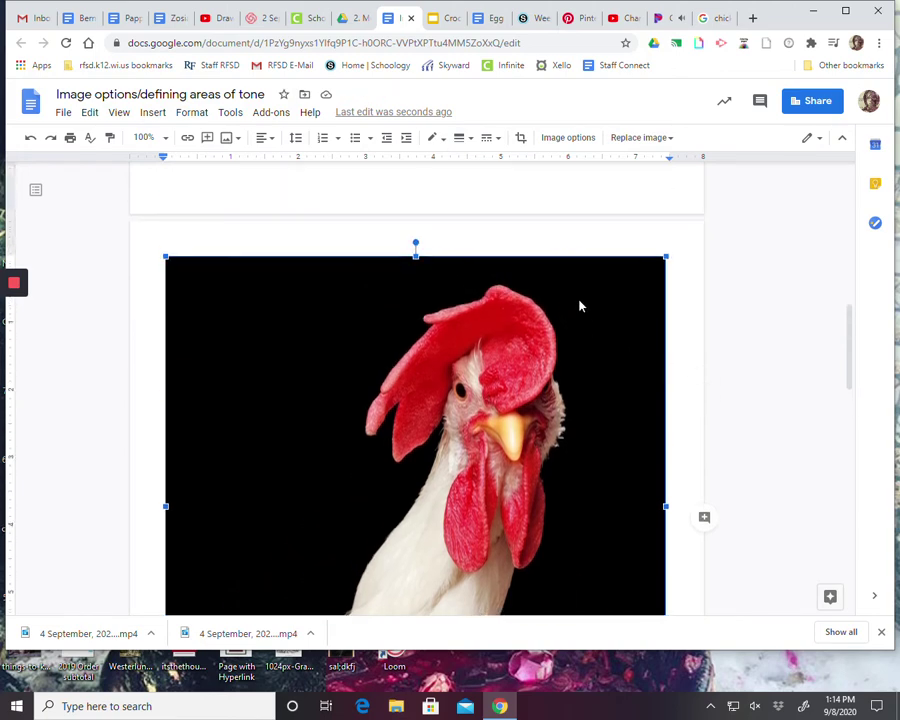
Open the rooster picture's image options and recolor it with the blue Light 8 preset
left_click(567, 138)
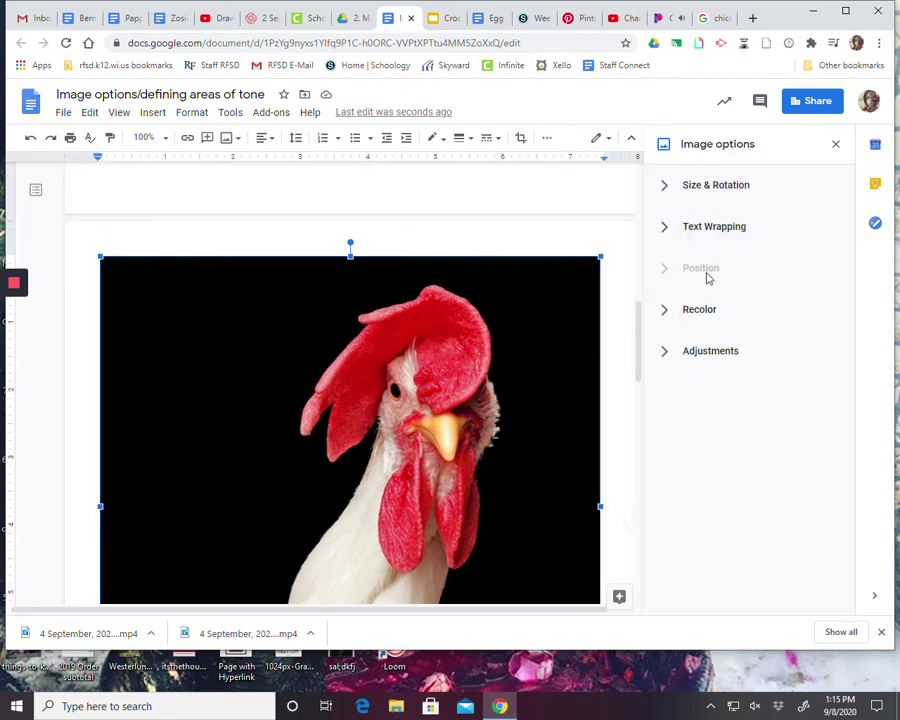
left_click(705, 313)
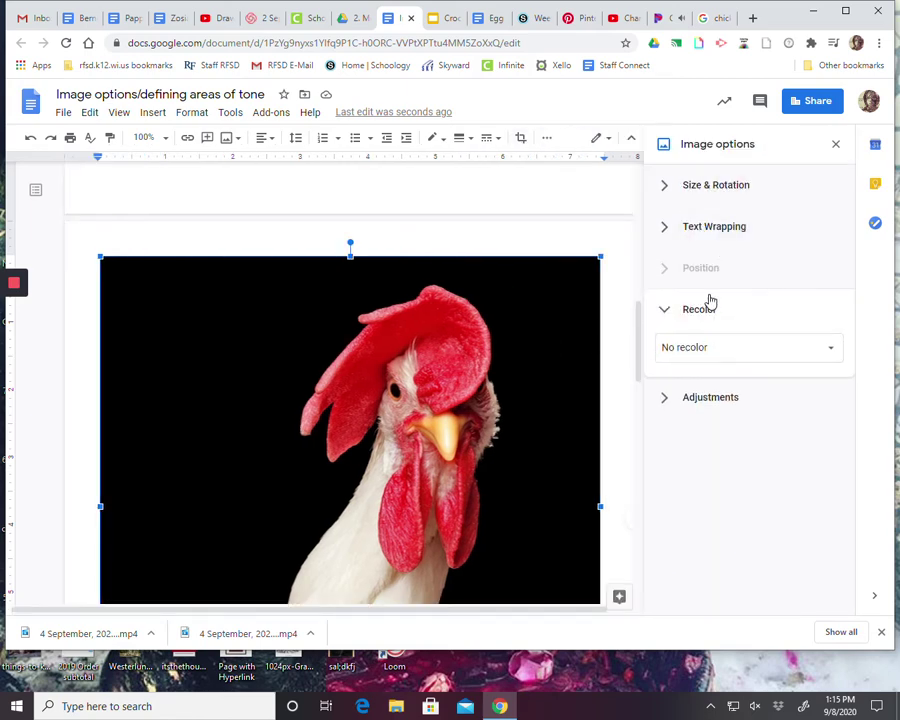
left_click(797, 357)
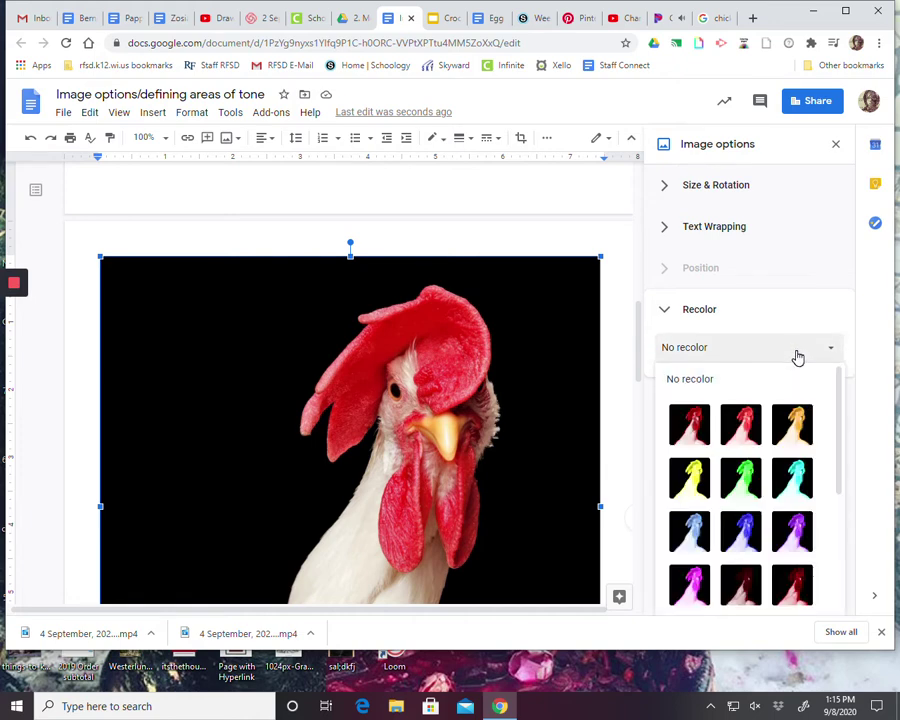
scroll(743, 490, "down", 3)
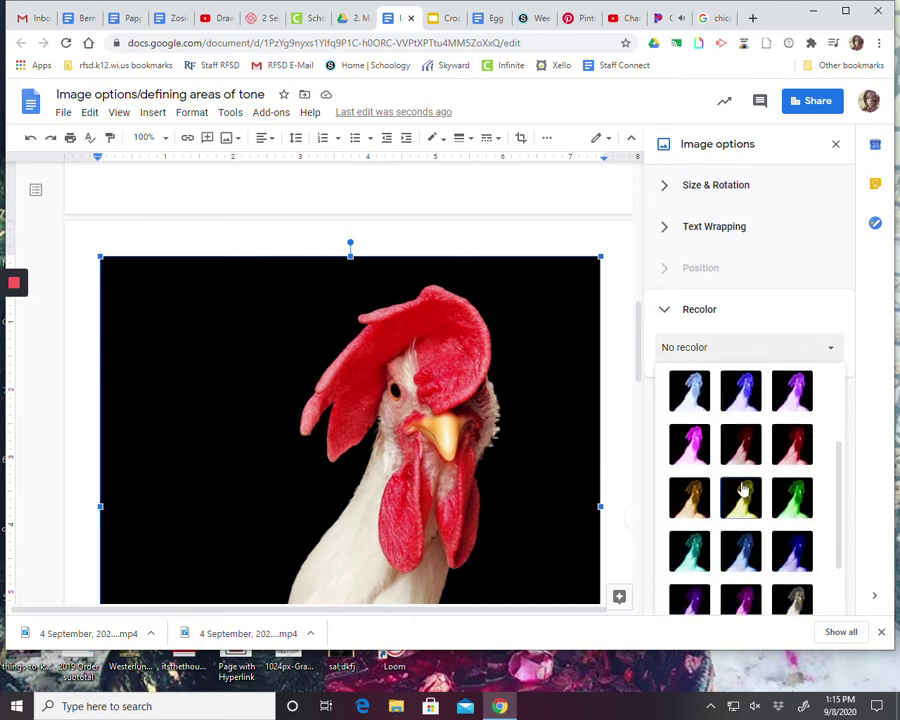
left_click(742, 400)
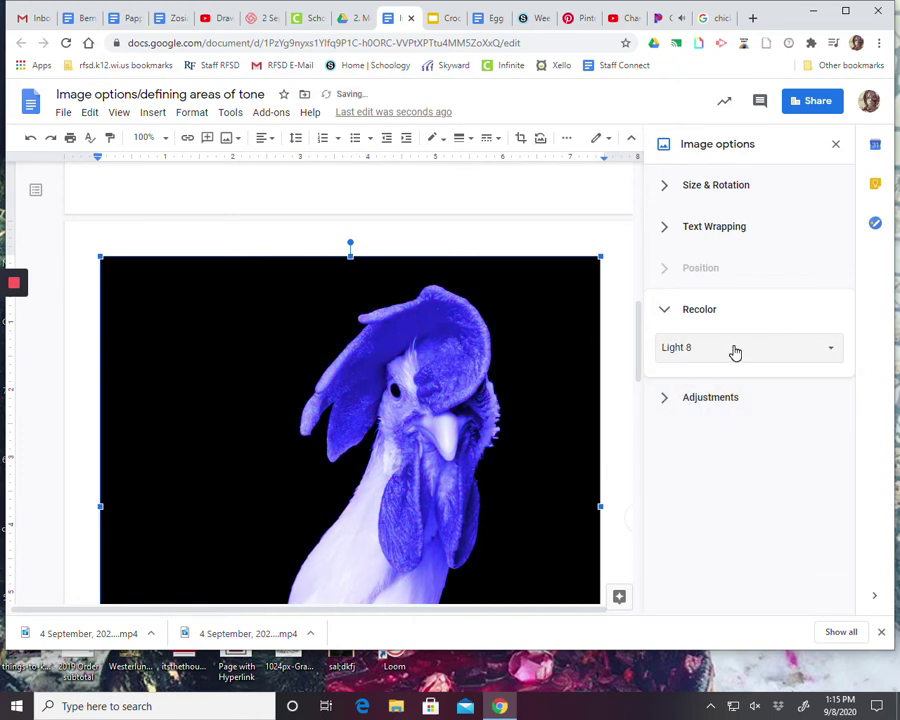
Try the magenta Light 10 and orange Light 3 recolor presets on the rooster picture
left_click(735, 352)
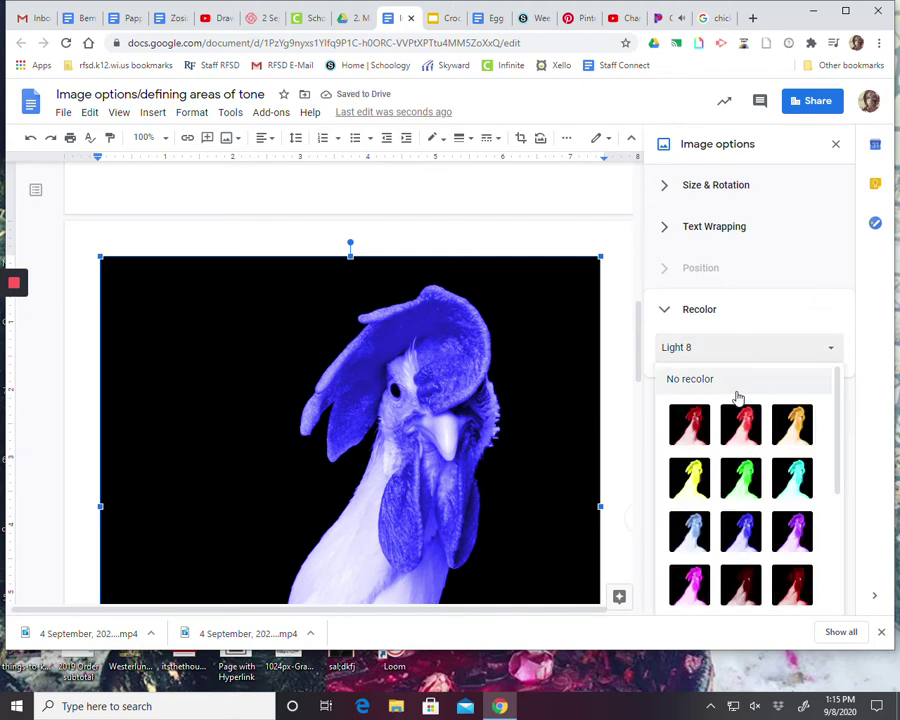
left_click(689, 585)
left_click(717, 350)
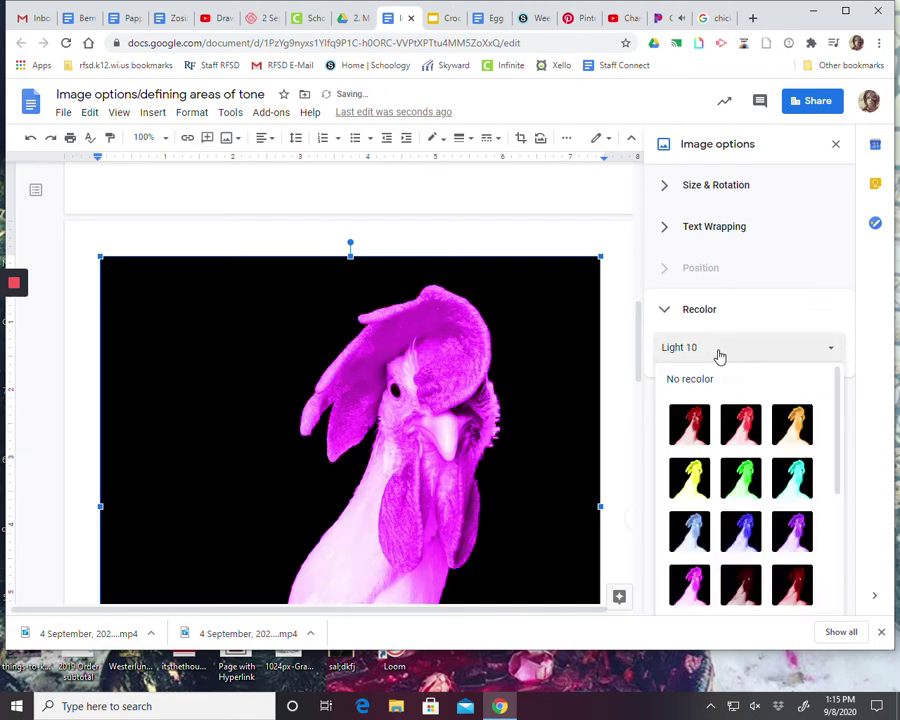
left_click(793, 426)
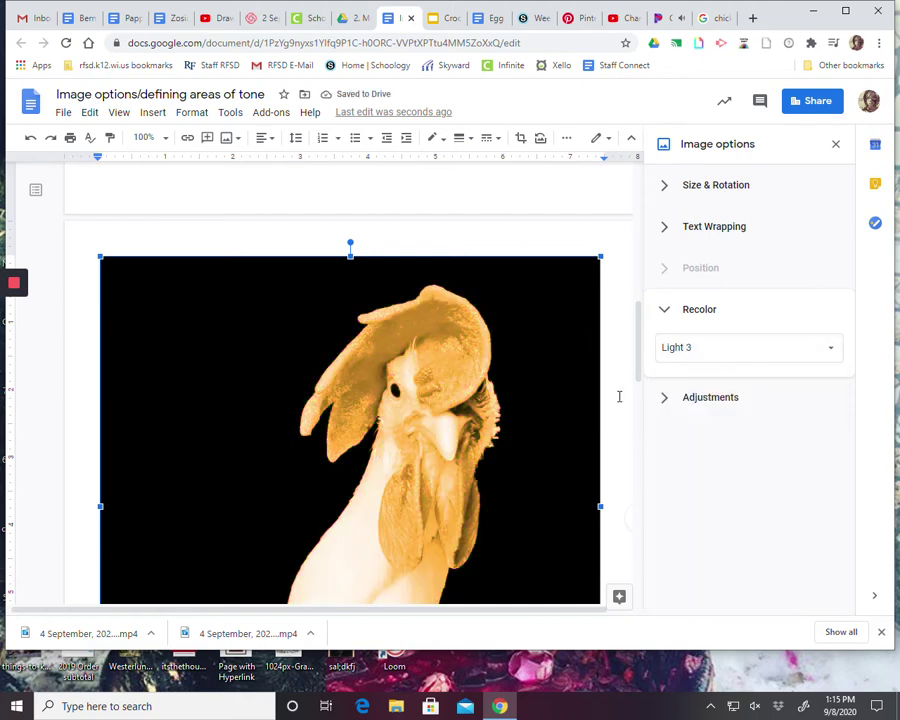
Put the rooster picture in crop mode and try the Light 2 and yellow Light 4 recolor presets
double_click(572, 337)
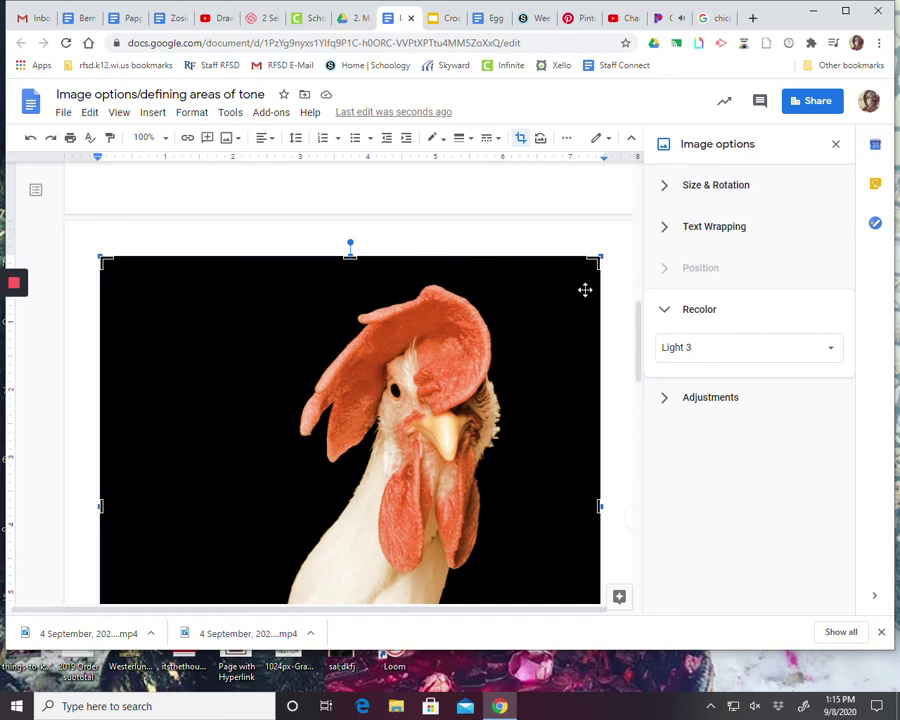
left_click(725, 350)
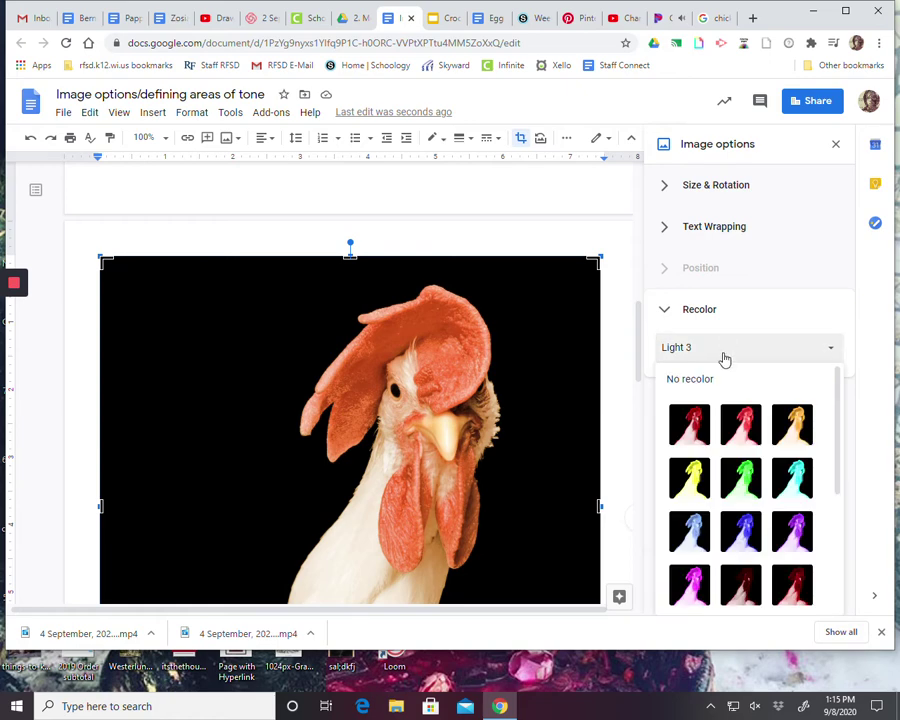
left_click(741, 424)
left_click(679, 350)
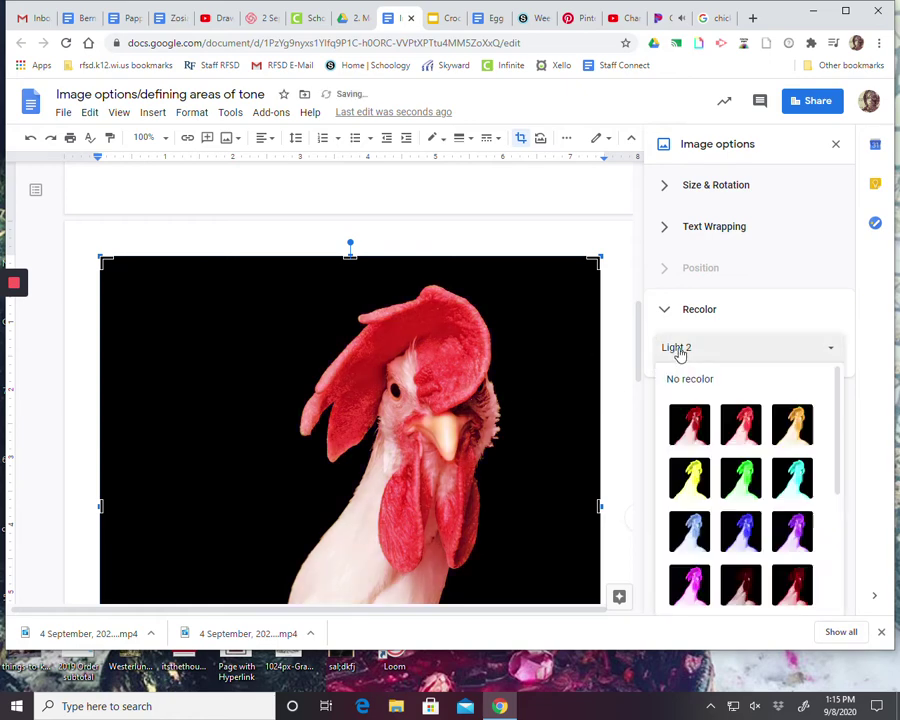
left_click(680, 478)
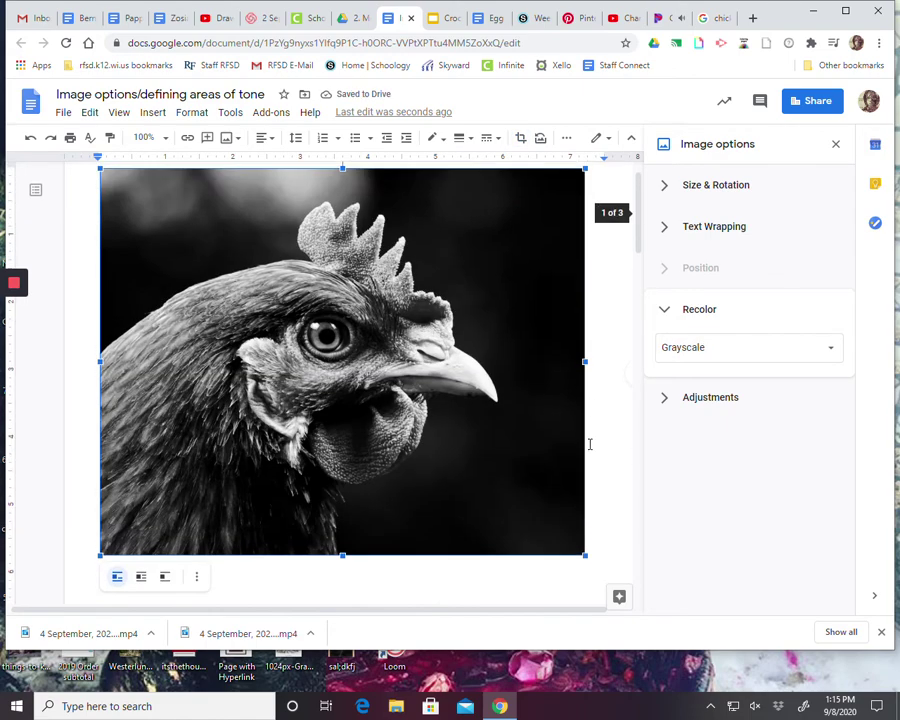
Return to the rooster picture on the second page and recolor it with the green Light 5 preset
scroll(588, 441, "down", 8)
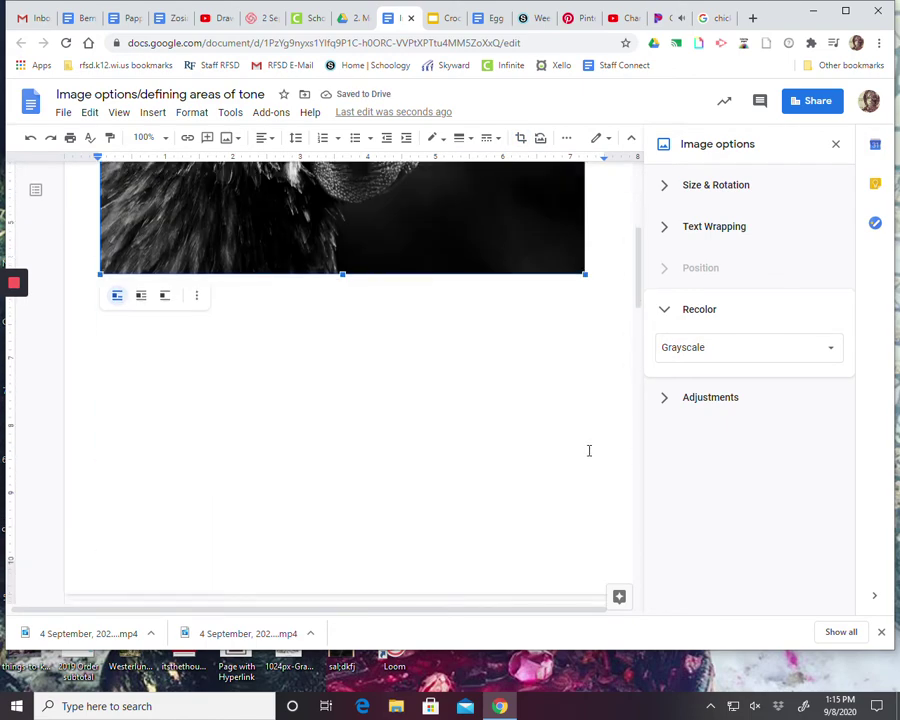
scroll(588, 450, "down", 1)
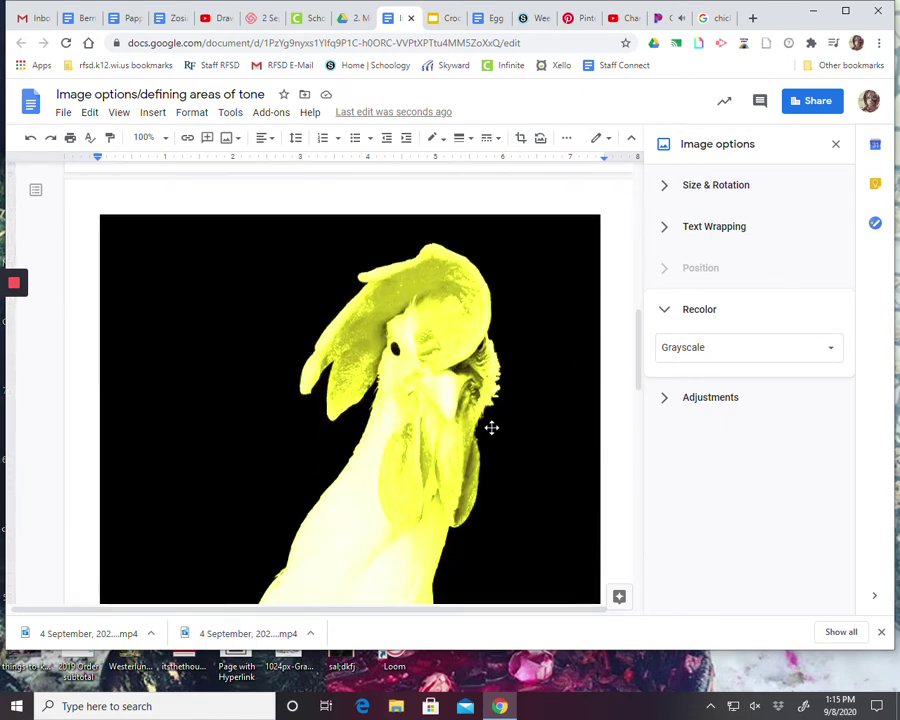
left_click(534, 361)
left_click(761, 354)
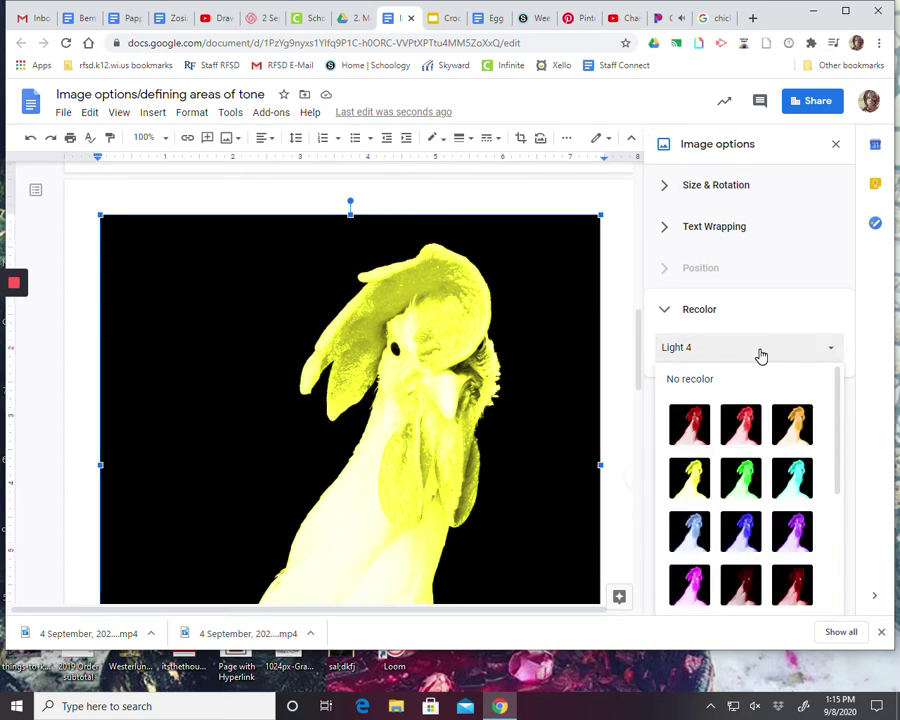
left_click(744, 482)
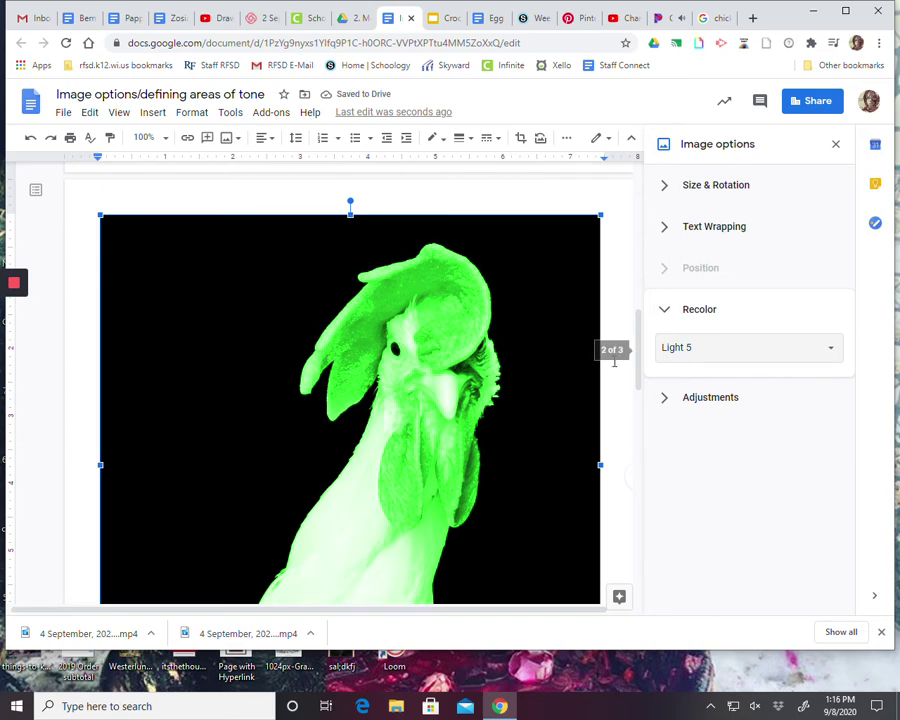
Compare the tonal areas of the recolored rooster picture with the grayscale chicken on the first page
scroll(605, 375, "up", 3)
scroll(605, 375, "down", 7)
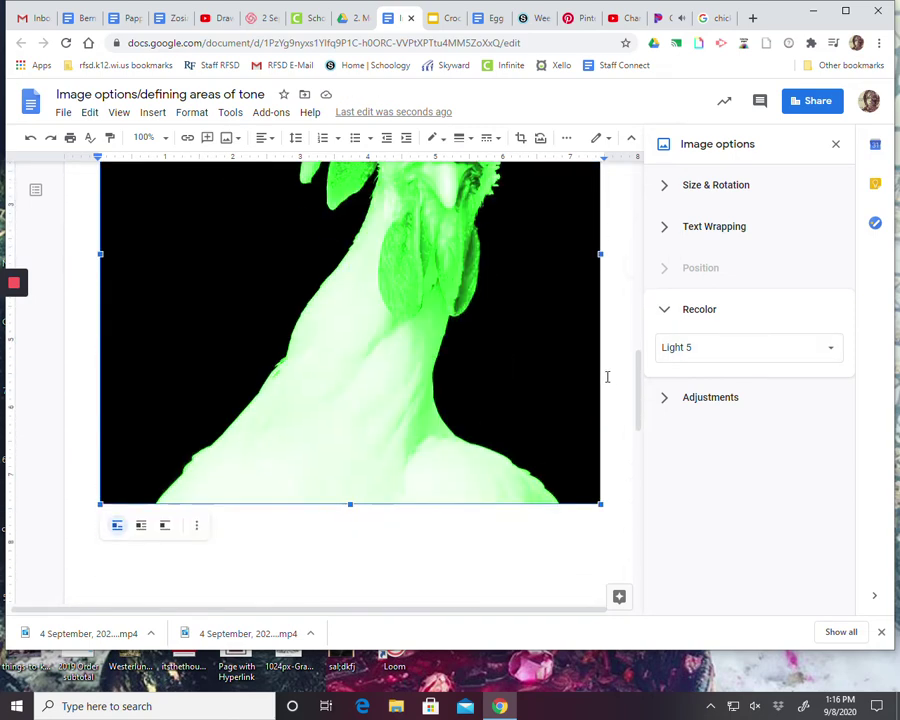
scroll(605, 375, "up", 3)
left_click(717, 358)
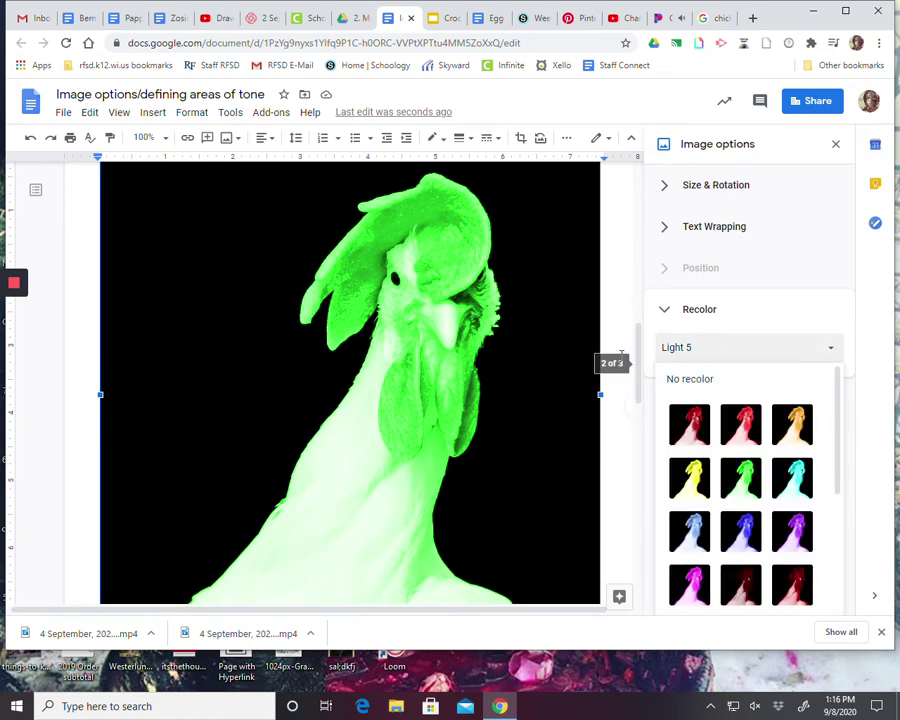
left_click(600, 360)
scroll(610, 358, "up", 4)
scroll(620, 355, "down", 5)
scroll(616, 355, "up", 2)
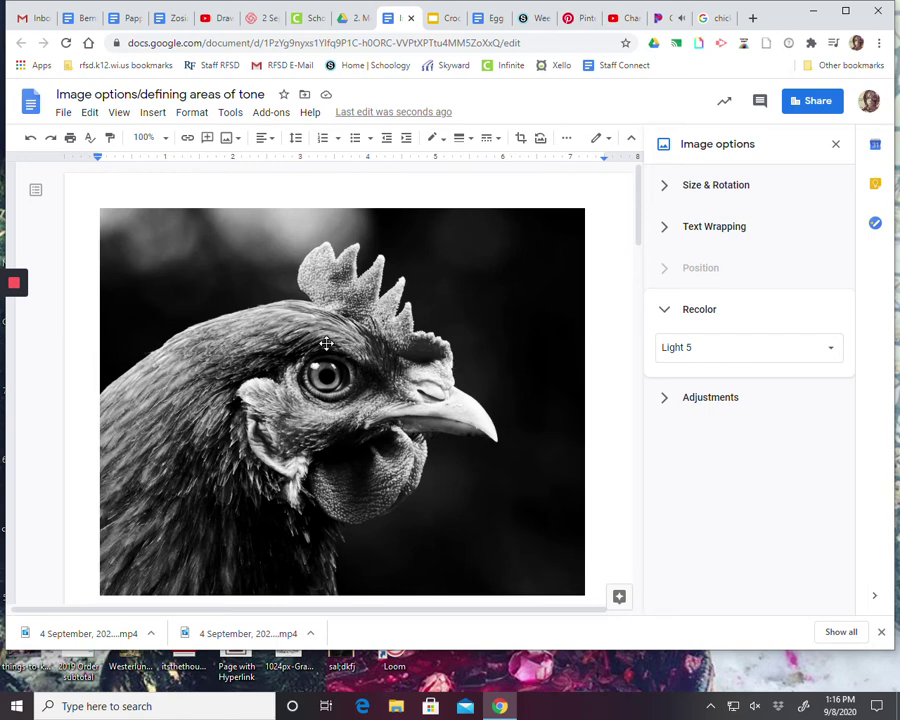
scroll(594, 444, "down", 10)
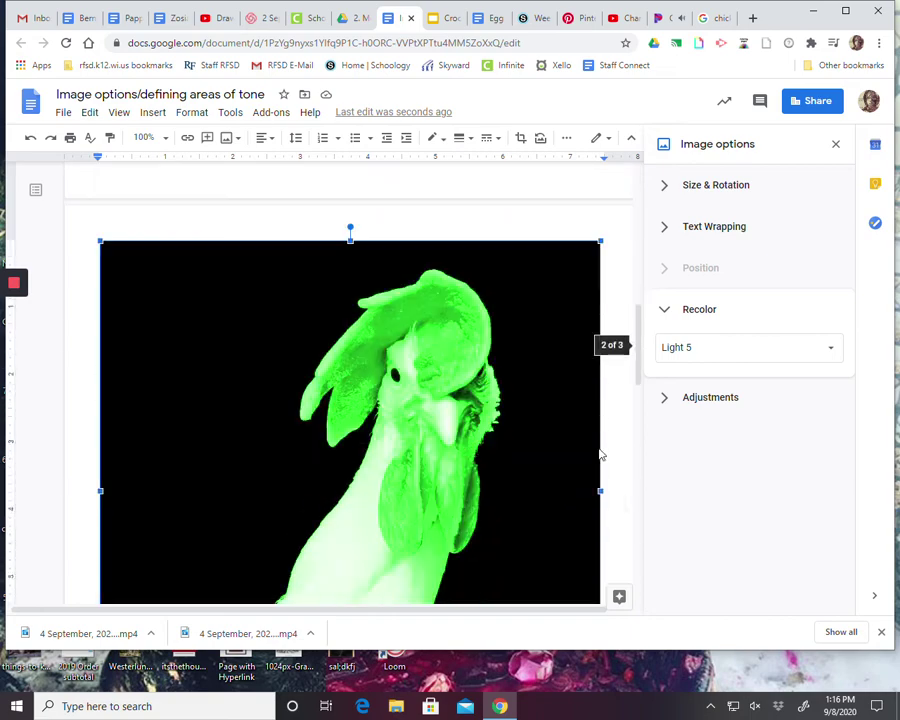
scroll(566, 361, "up", 2)
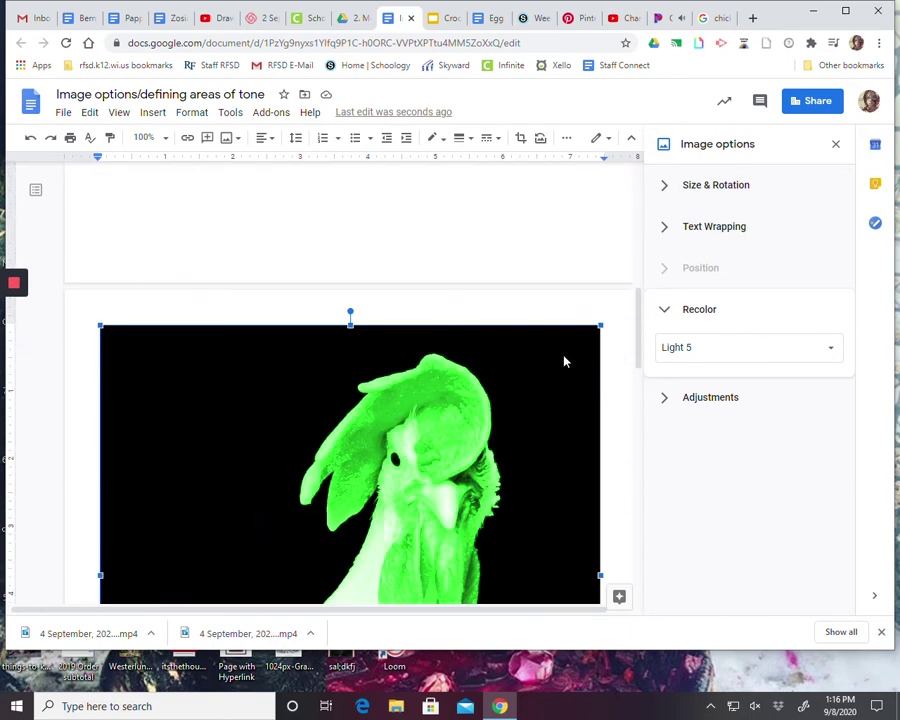
scroll(566, 361, "down", 1)
scroll(565, 355, "up", 8)
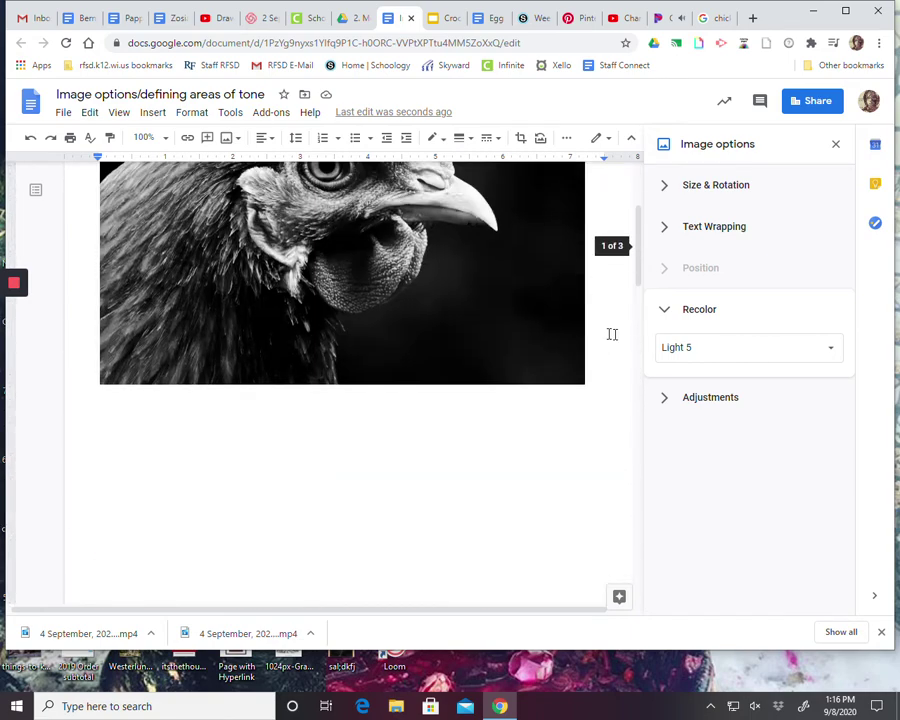
left_click(600, 334)
scroll(565, 360, "up", 1)
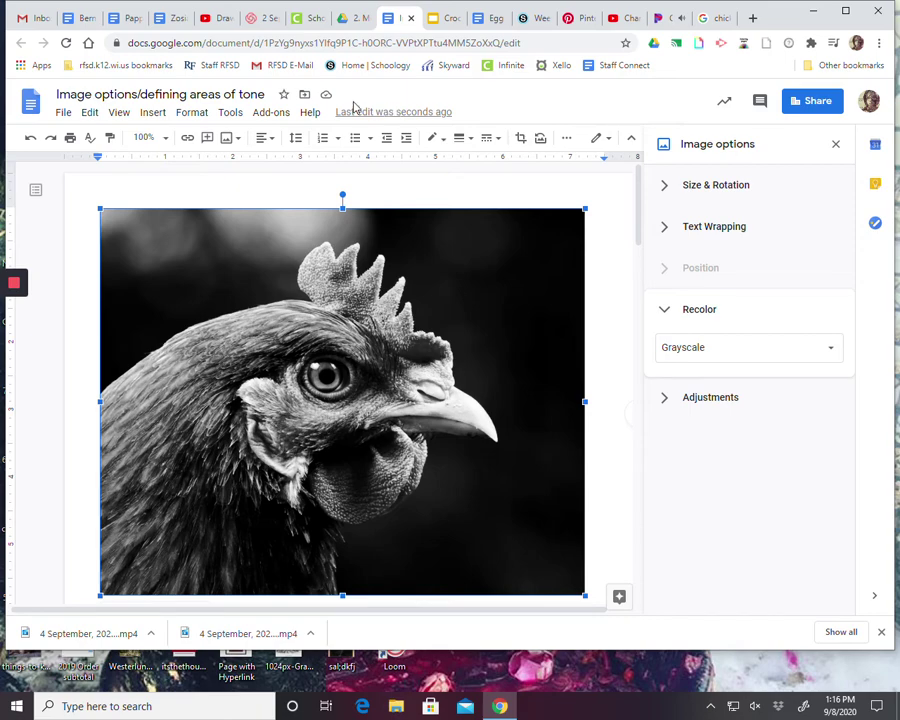
Switch to the Google Images chicken results and look through the live chicken photos
left_click(710, 20)
scroll(538, 346, "down", 2)
scroll(420, 360, "up", 4)
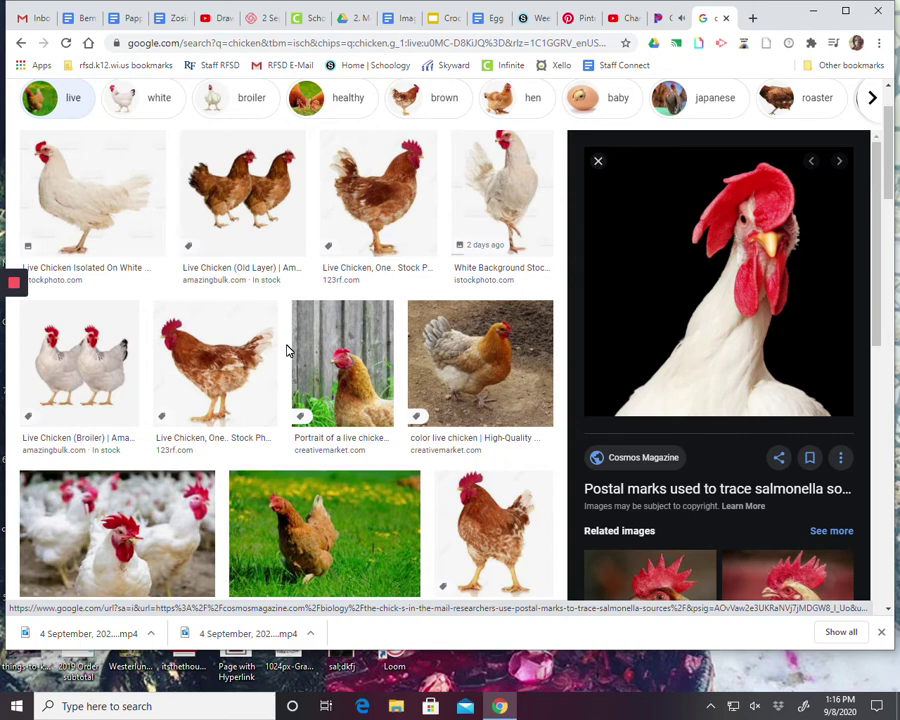
scroll(248, 348, "down", 5)
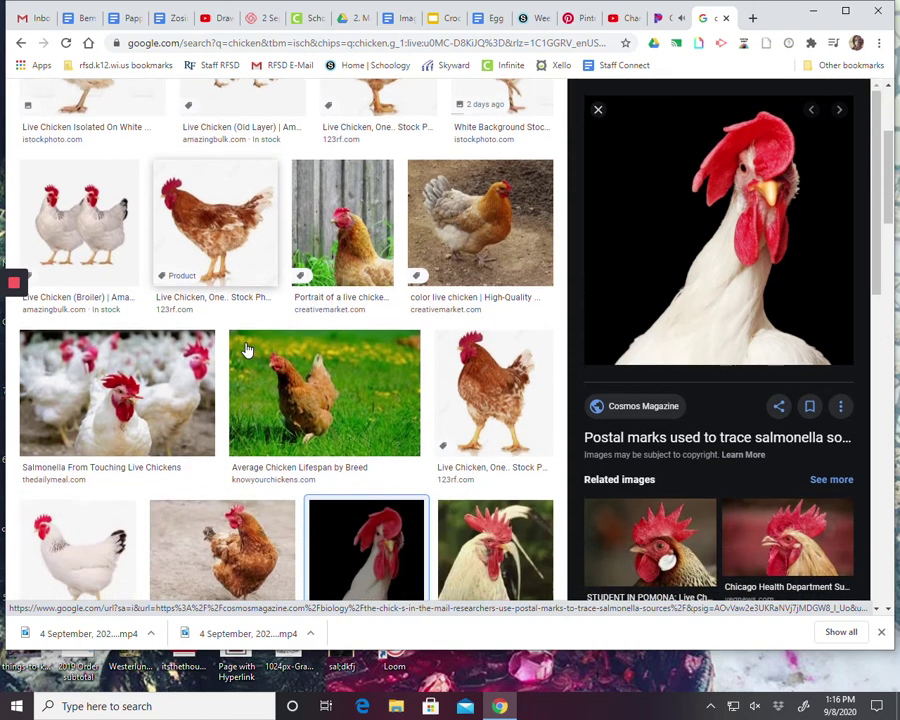
scroll(248, 348, "down", 8)
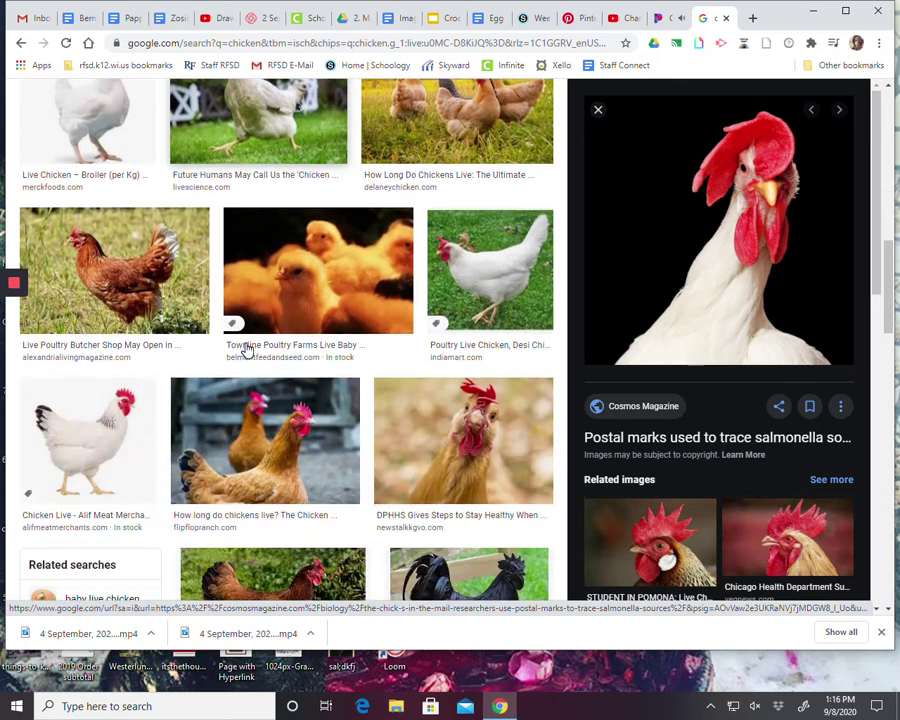
scroll(248, 348, "down", 8)
scroll(248, 348, "down", 8)
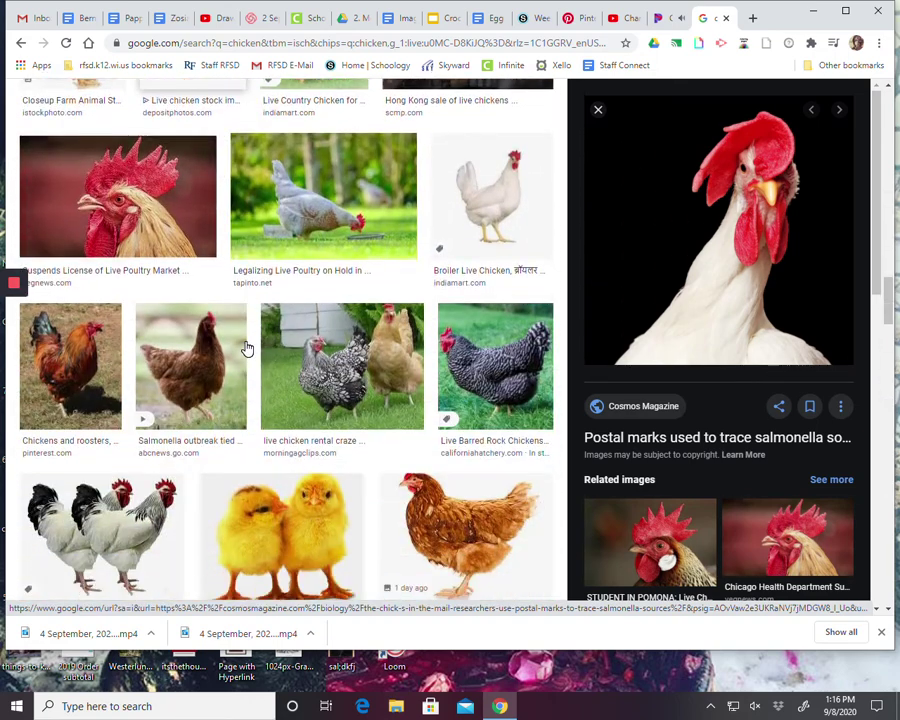
scroll(248, 348, "down", 8)
scroll(248, 348, "down", 10)
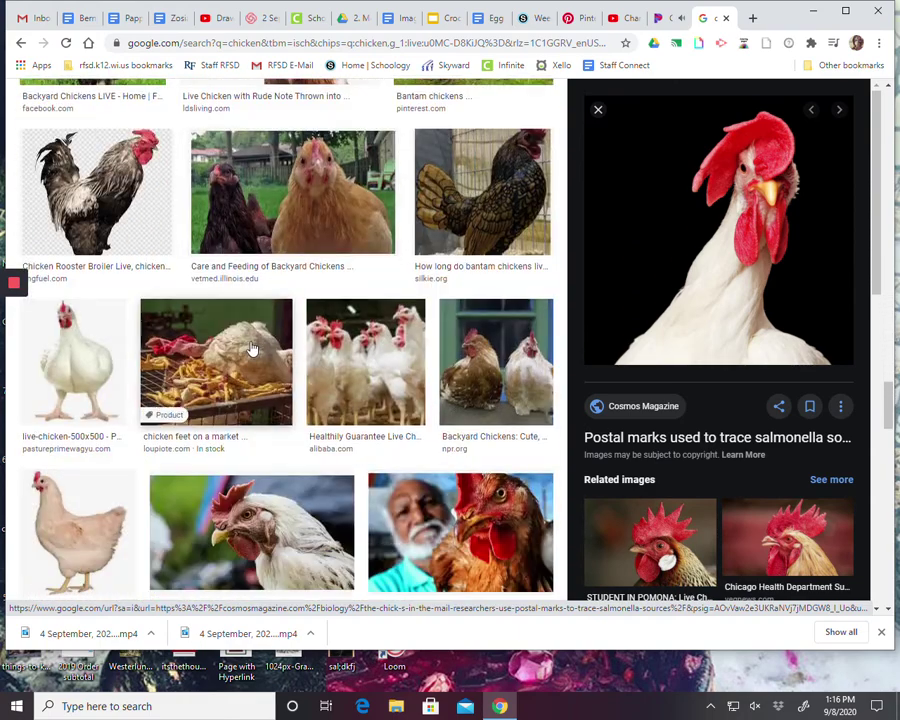
scroll(309, 379, "up", 15)
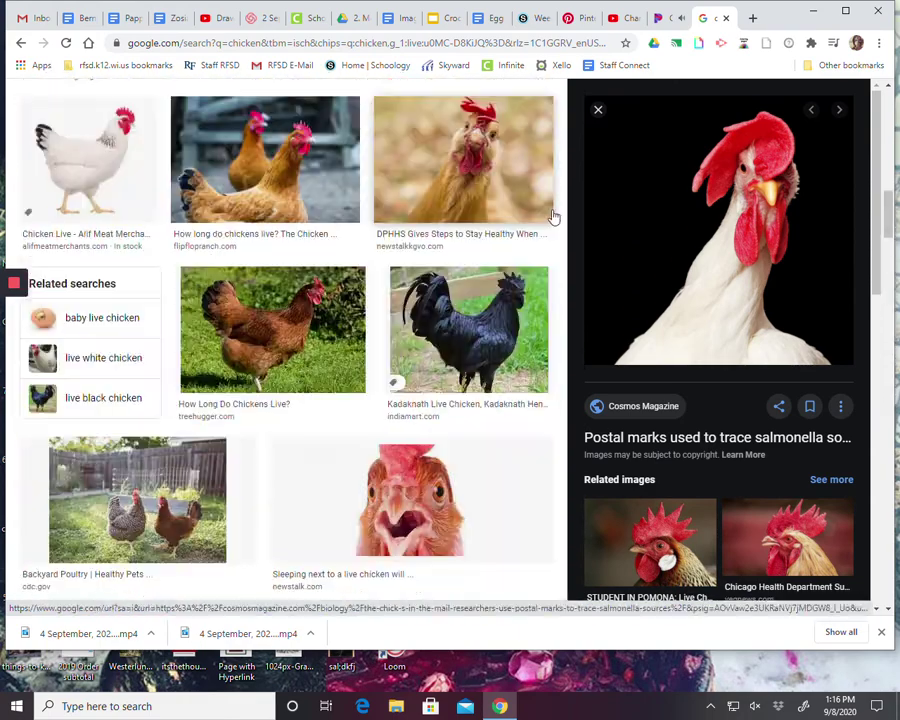
Present the Crocart Editor slides in Google Slides and turn on the laser pointer at the green and brown chicken slide
left_click(440, 20)
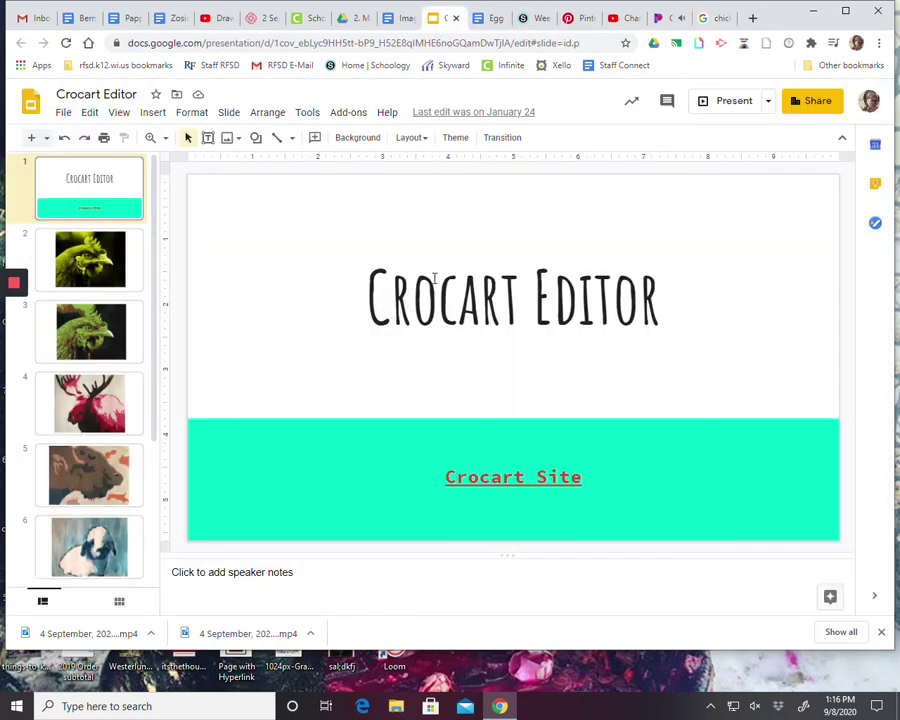
left_click(726, 112)
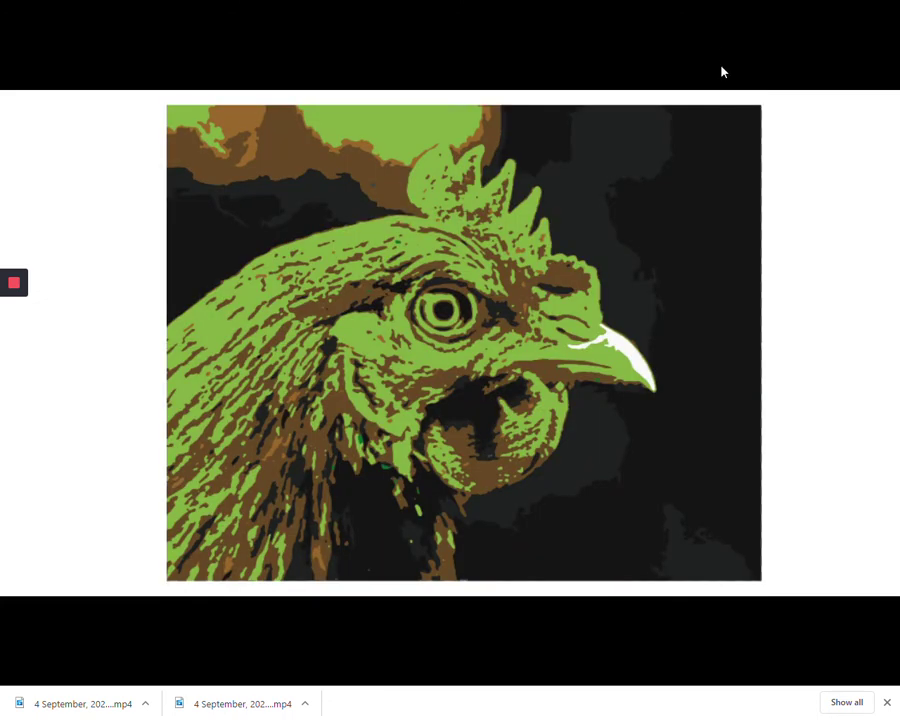
mouse_move(321, 683)
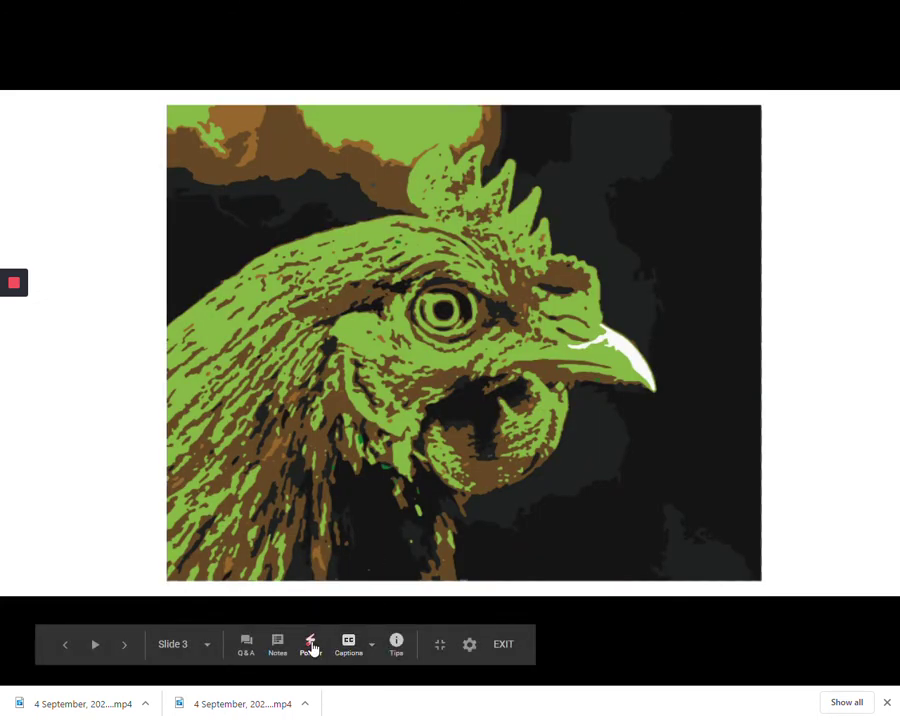
left_click(313, 648)
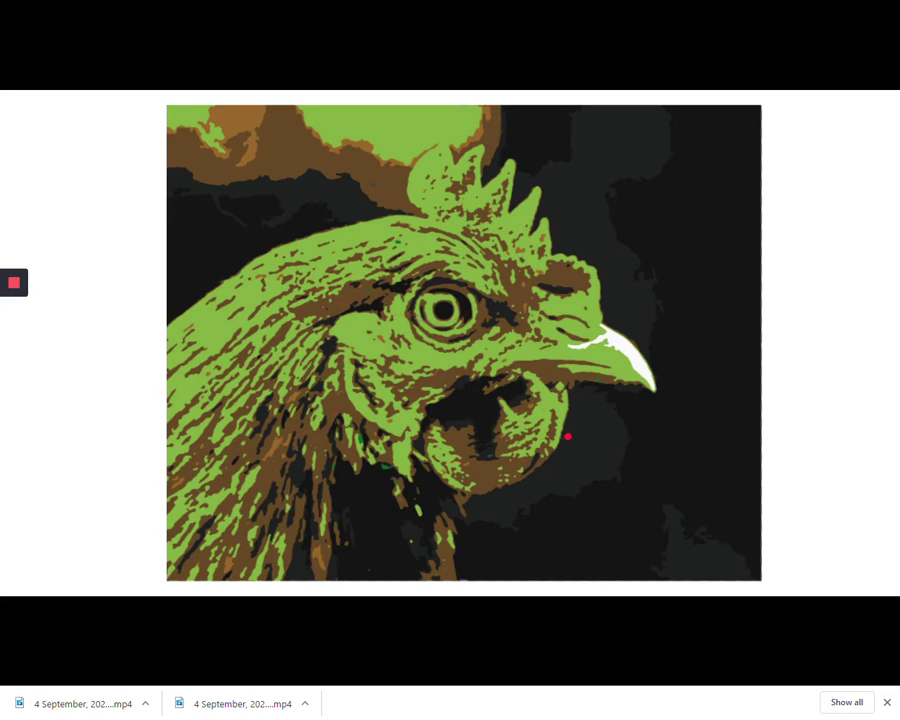
Go through the remaining animal painting examples in the slideshow, including the moose and the cat
key("Right")
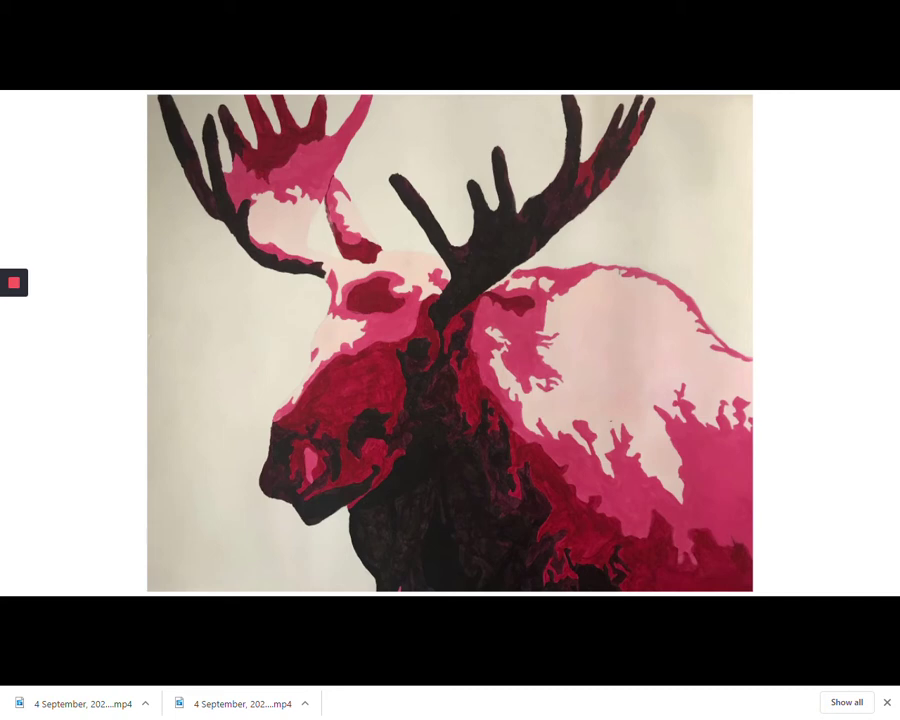
key("Right")
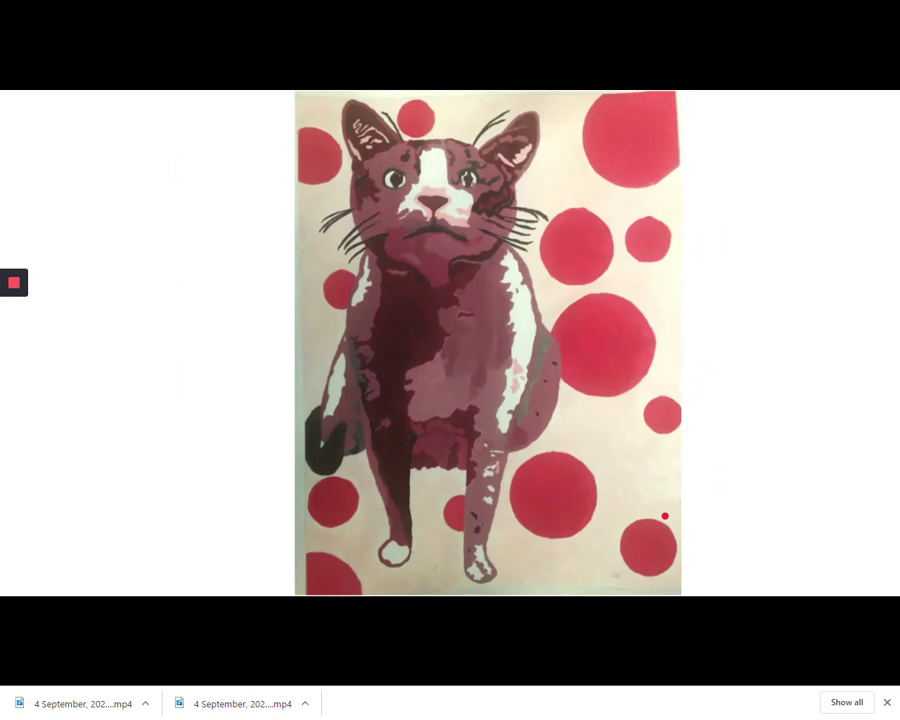
key("Right")
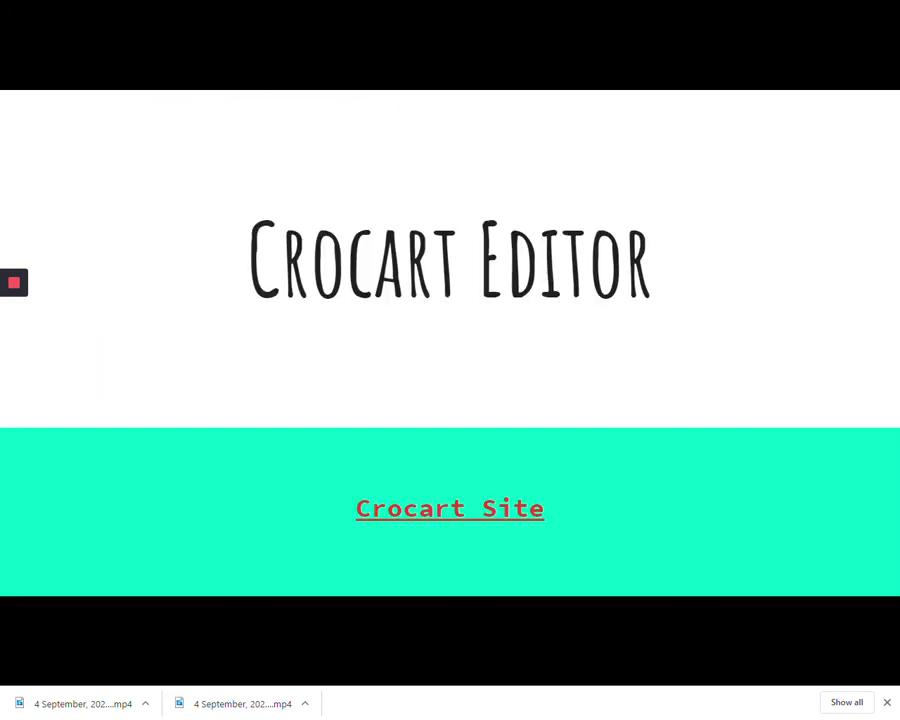
Start a photo upload in a new project on the Crocart site linked from the title slide
left_click(415, 514)
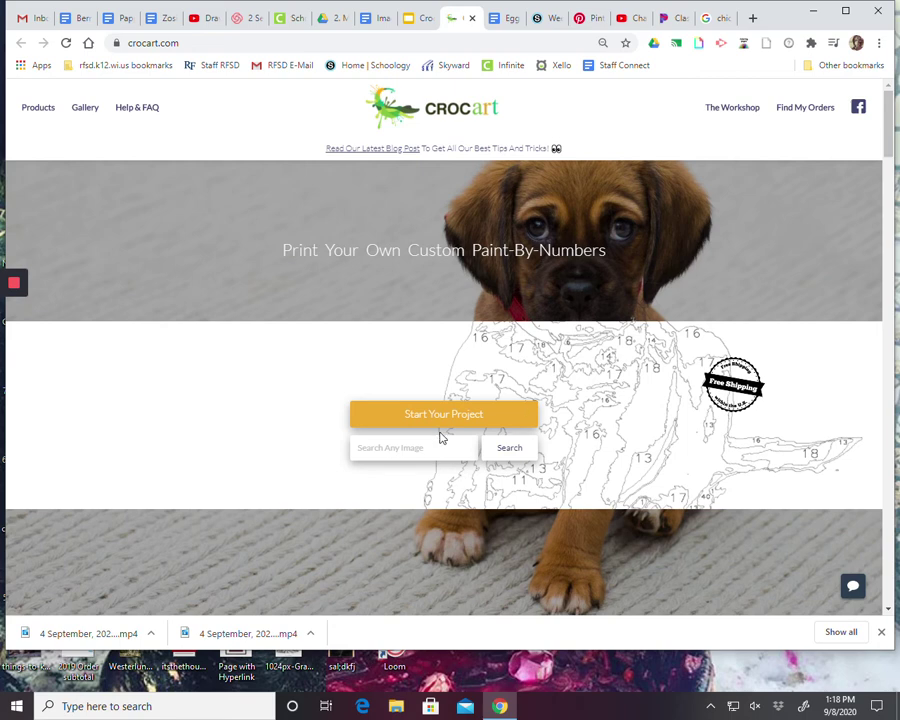
left_click(371, 421)
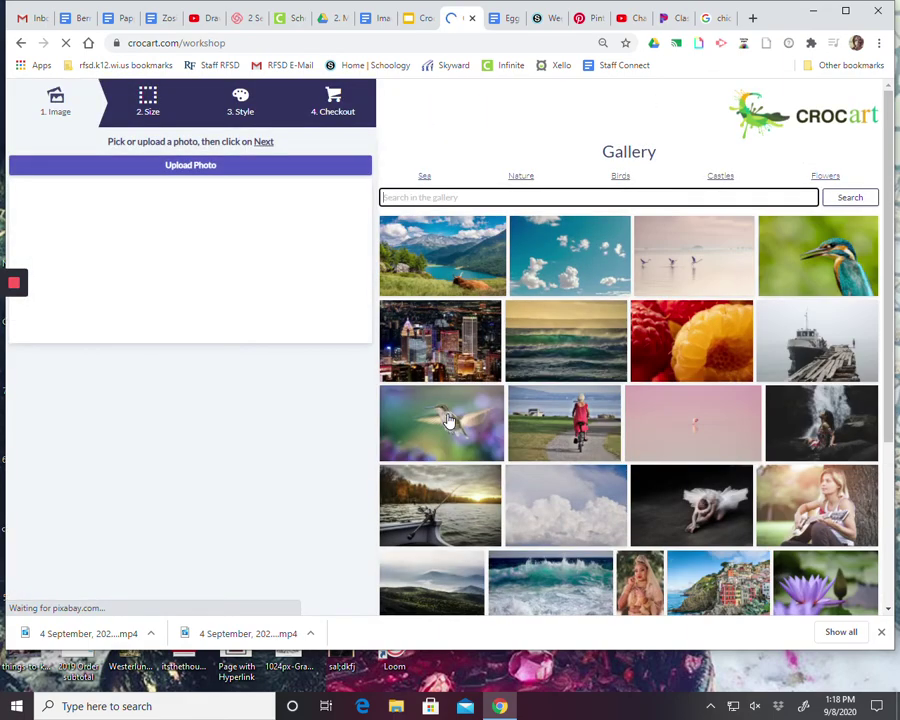
left_click(289, 171)
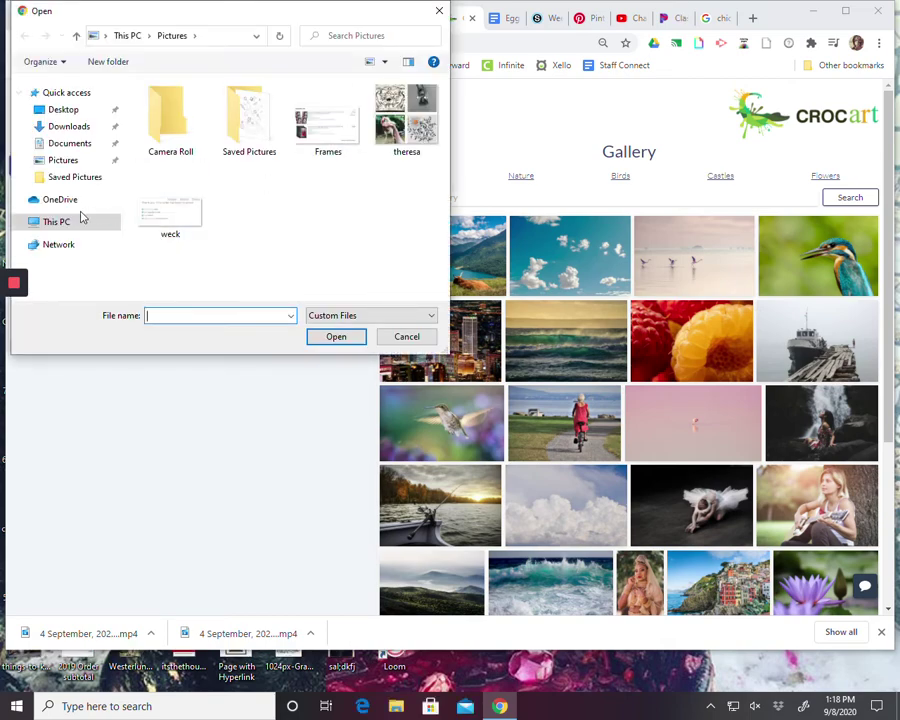
Upload the Chicken Image Drawing file from the Desktop folder and continue with the small image
left_click(67, 164)
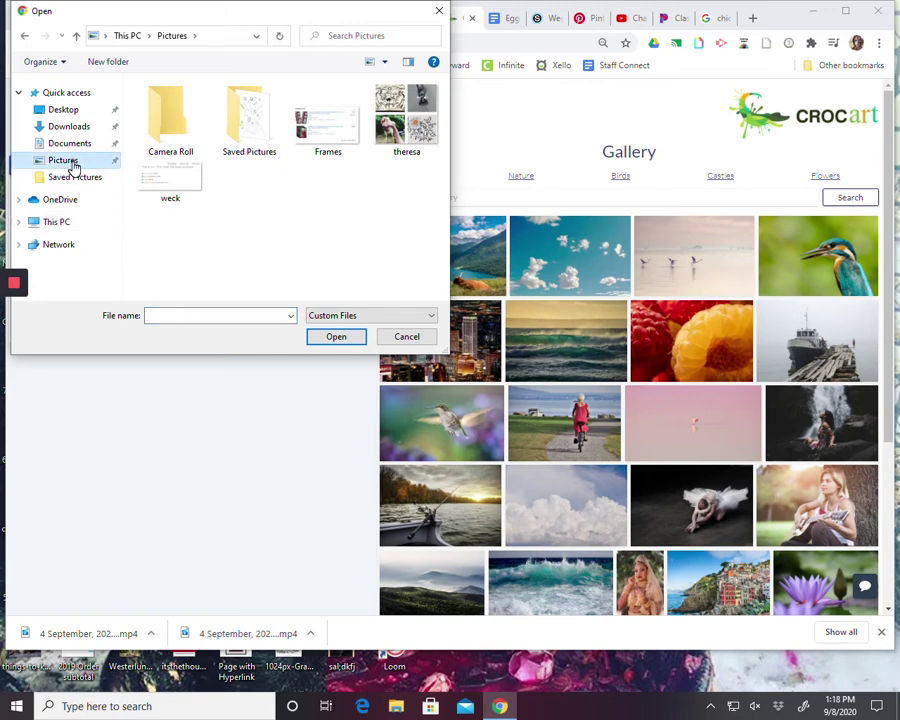
double_click(256, 120)
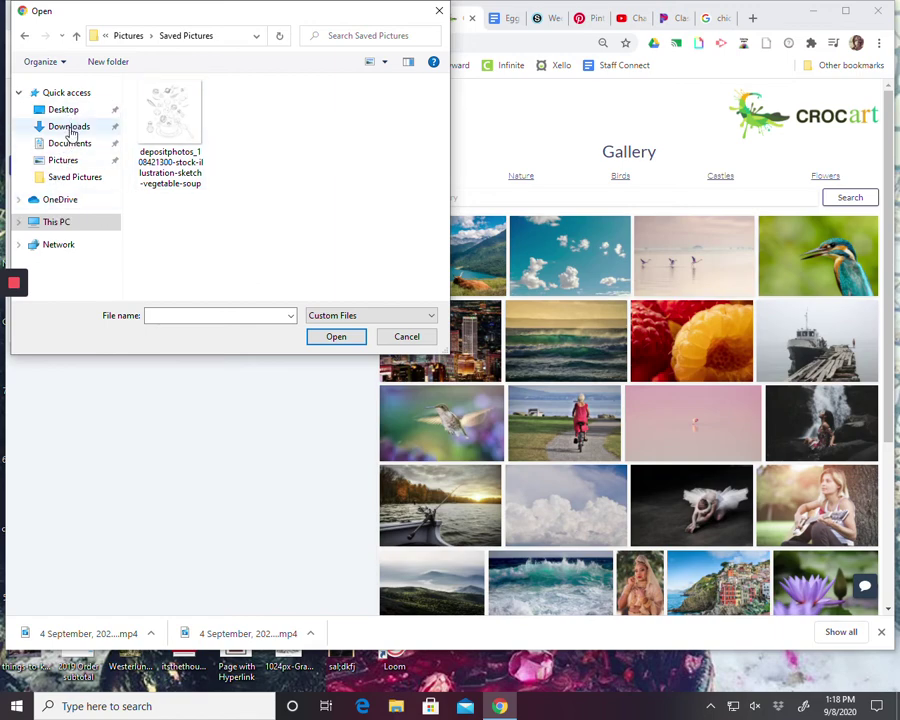
left_click(70, 127)
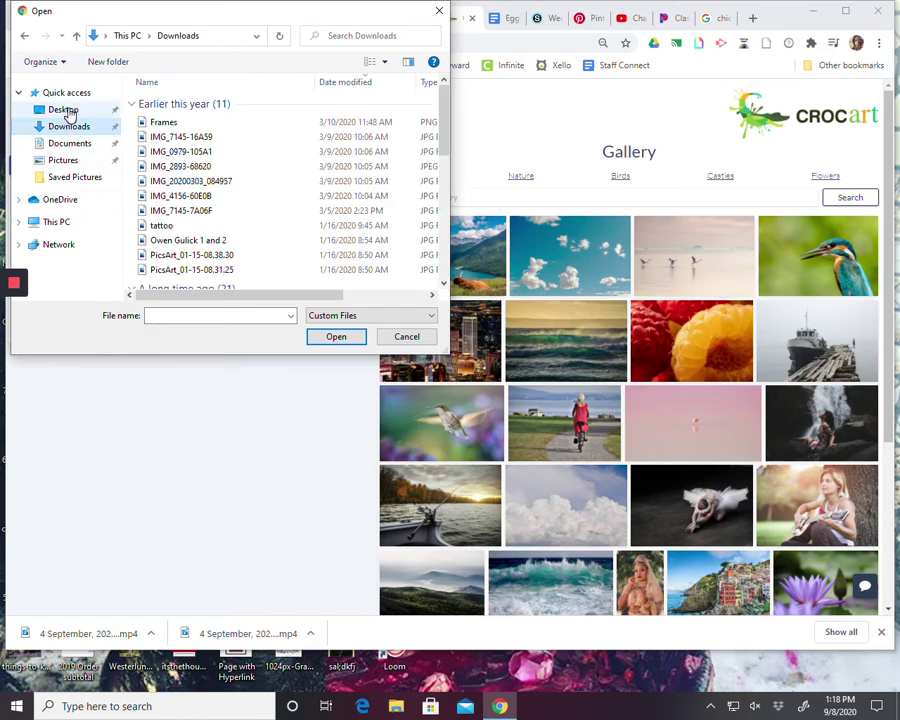
left_click(66, 110)
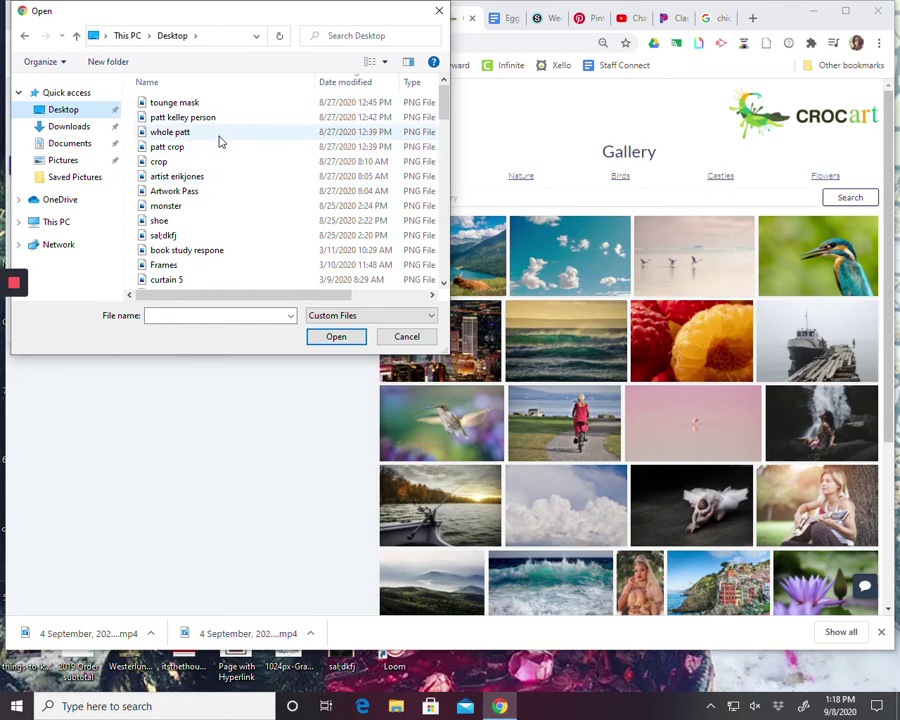
scroll(235, 226, "down", 2)
scroll(235, 229, "down", 2)
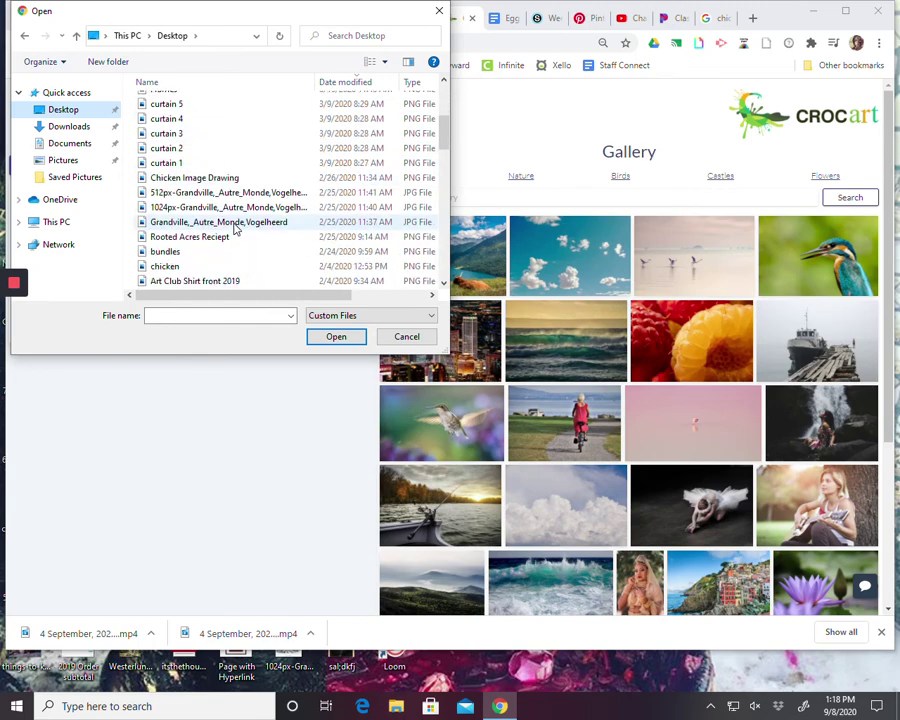
left_click(215, 178)
left_click(335, 340)
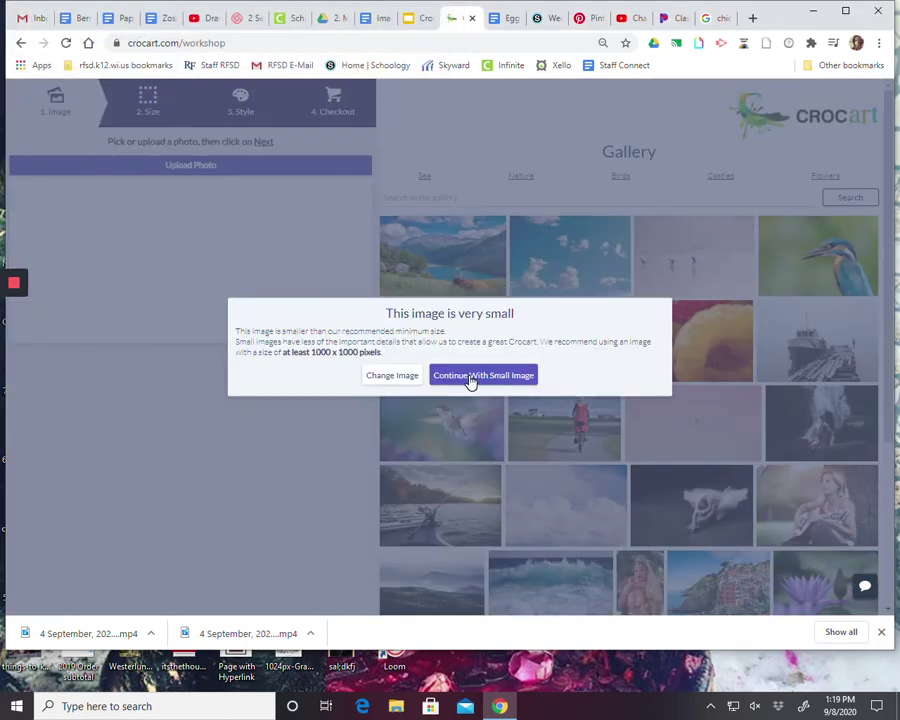
left_click(470, 378)
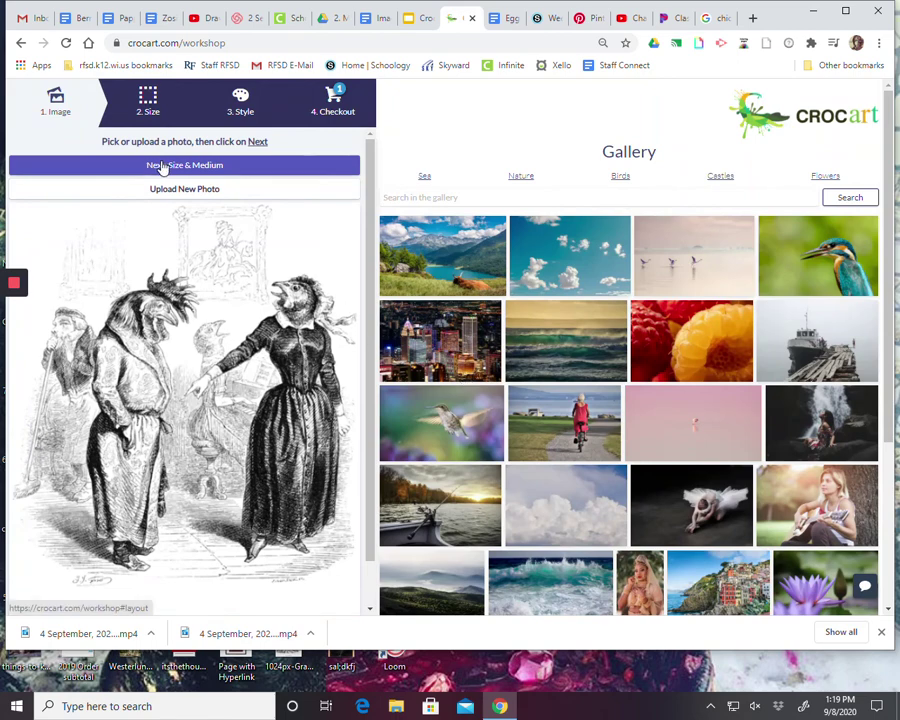
Pick the goat photo from the Crocart gallery and proceed past the size choice to style customization
scroll(643, 455, "down", 5)
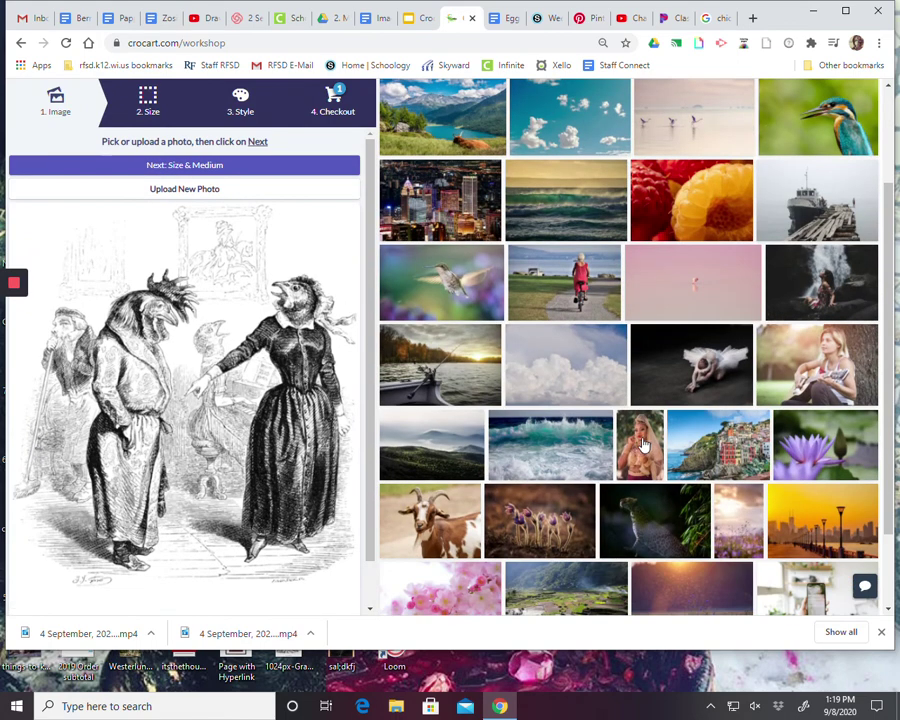
left_click(452, 408)
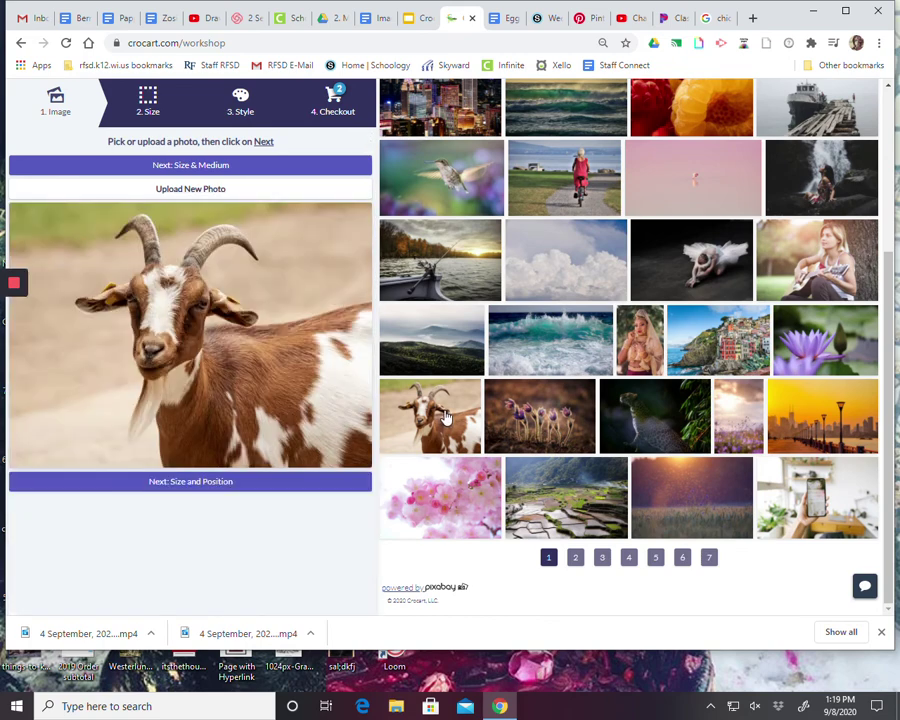
left_click(227, 168)
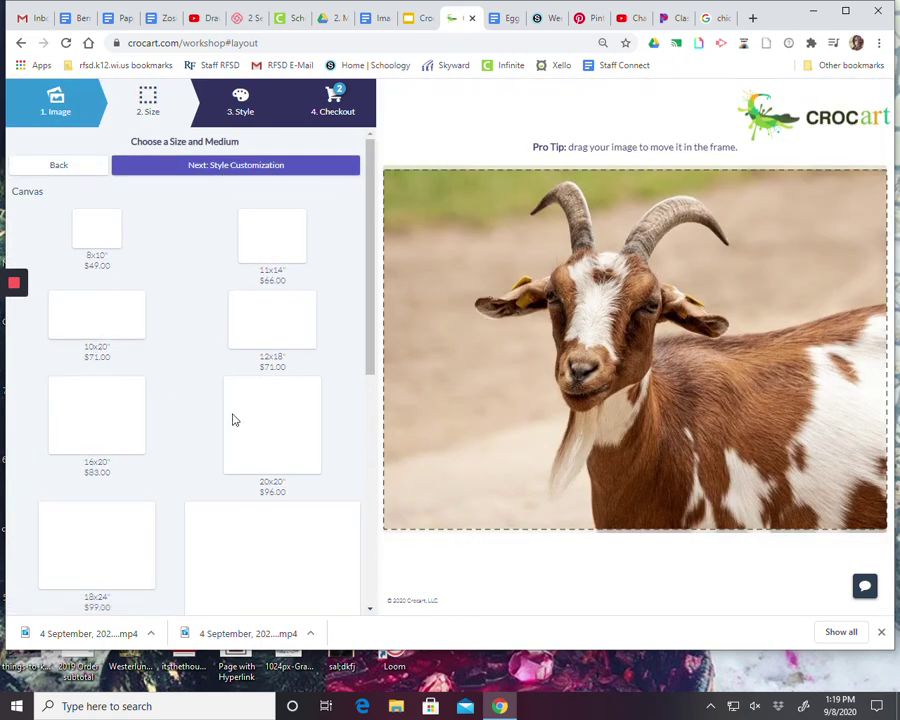
left_click(251, 170)
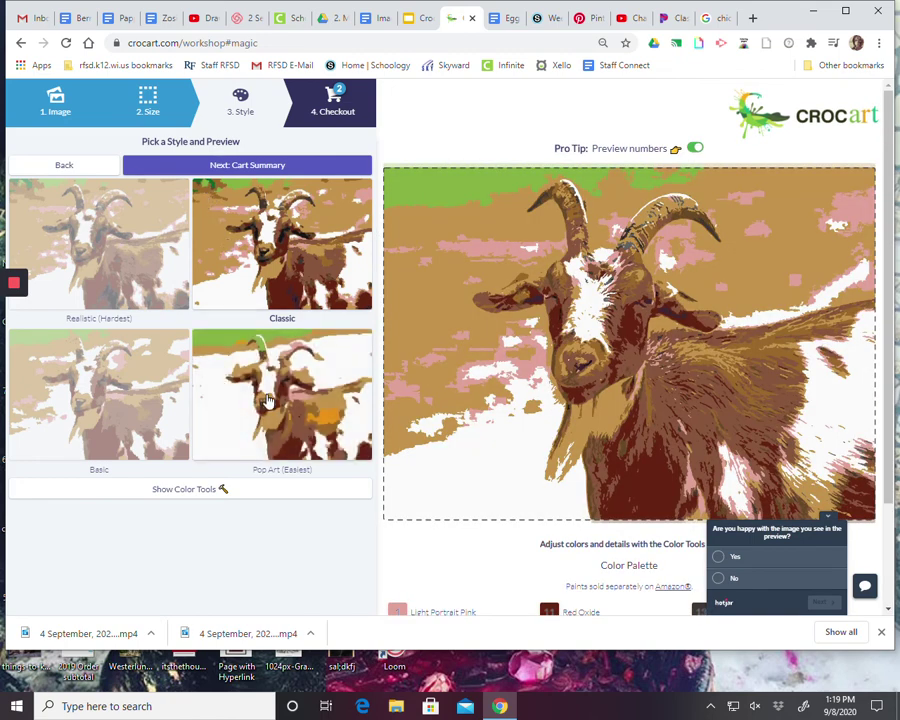
Preview the goat in the Realistic (Hardest) style and set it to the Basic style
left_click(90, 262)
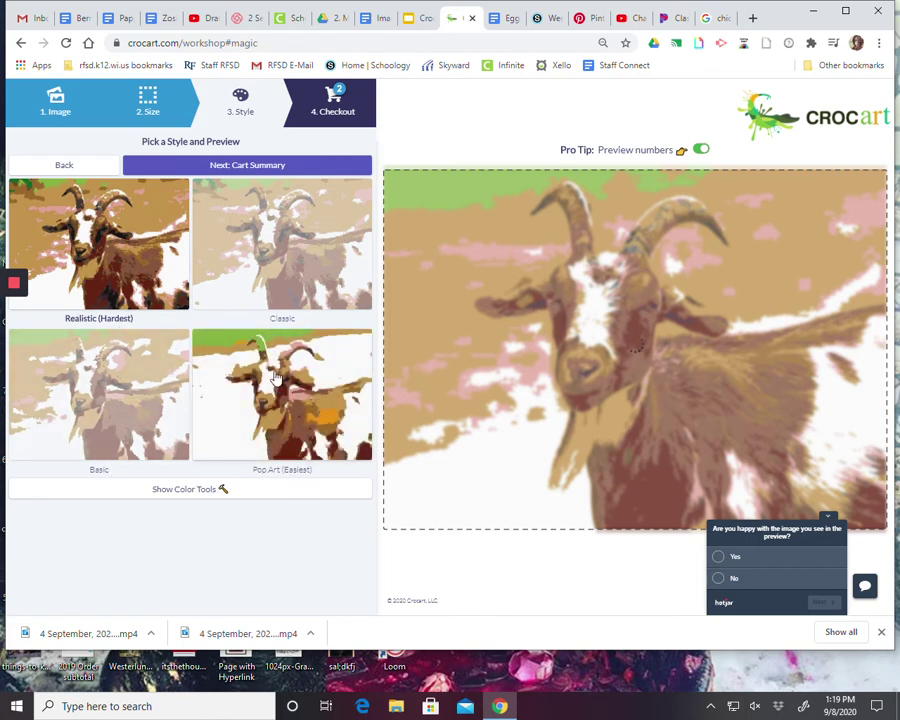
left_click(305, 427)
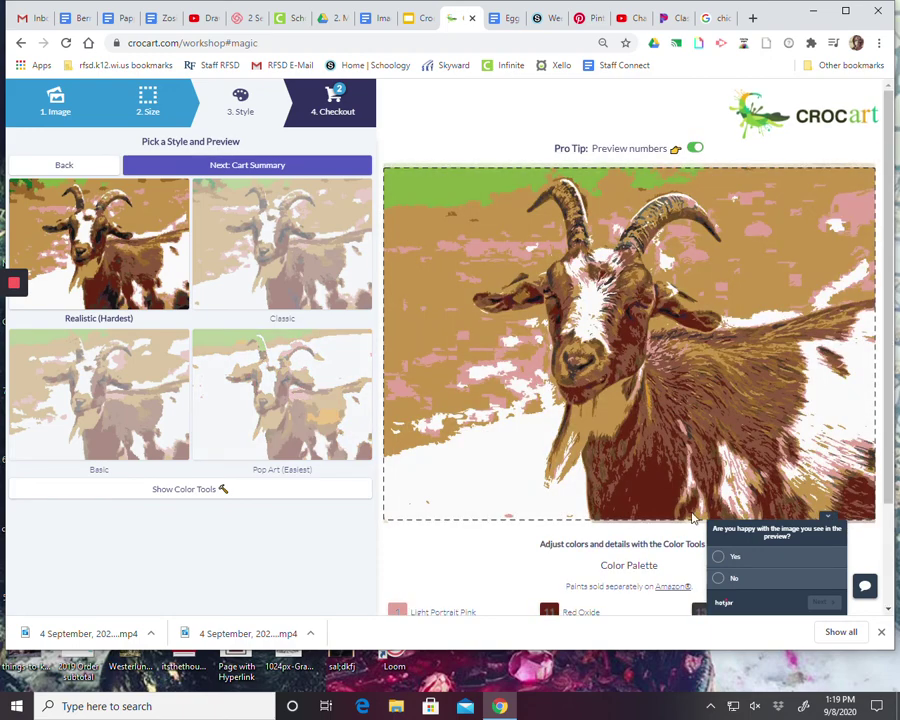
left_click(140, 400)
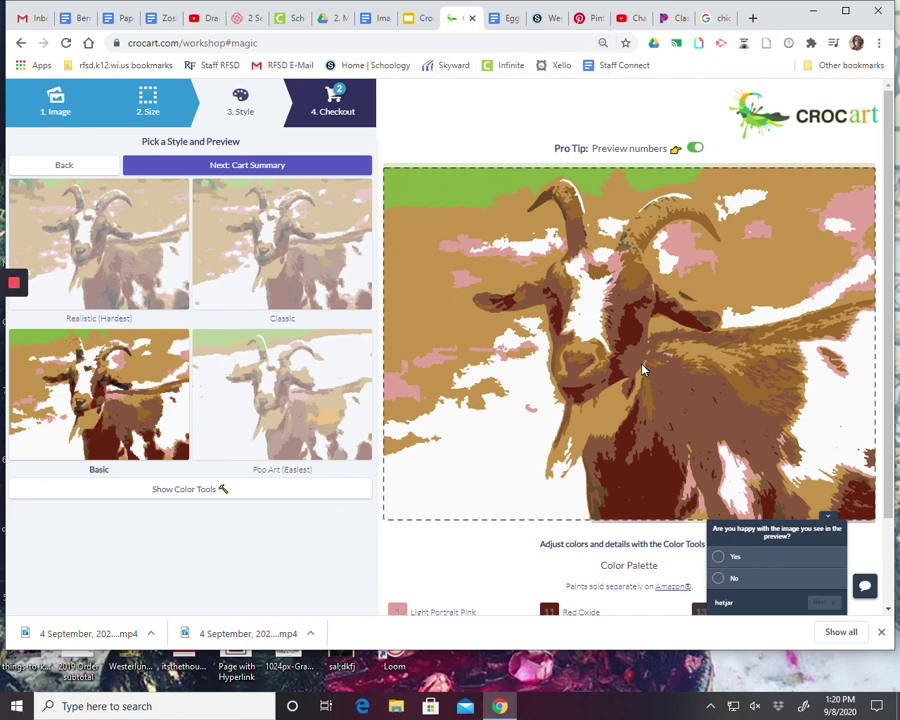
Return to the Image options/defining areas of tone document and look through its recolored chicken pictures
left_click(420, 18)
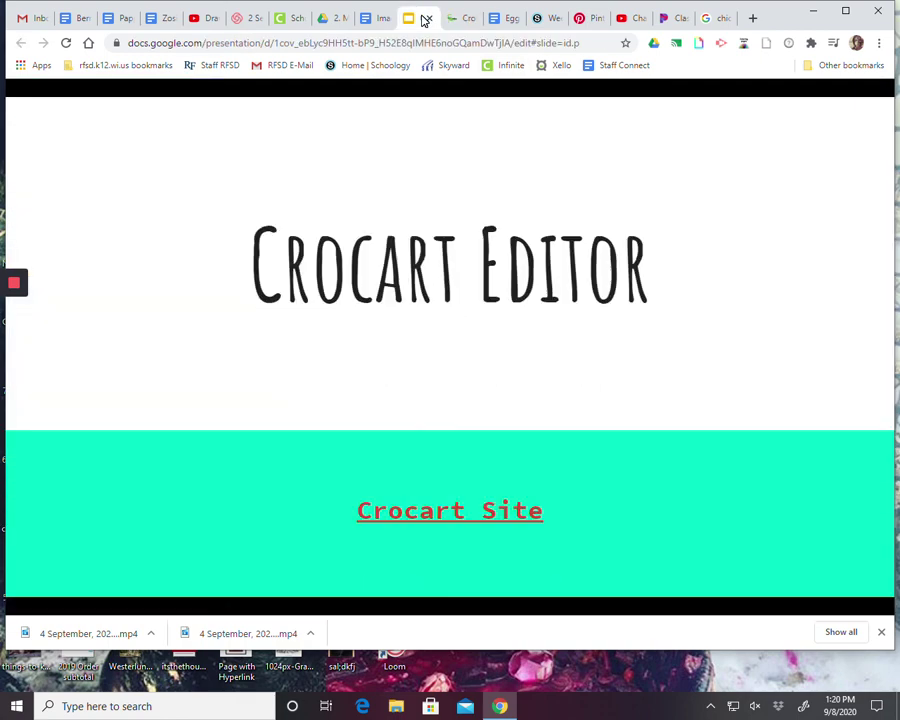
left_click(381, 19)
scroll(506, 446, "down", 2)
scroll(506, 446, "down", 5)
scroll(504, 440, "up", 2)
scroll(504, 440, "down", 1)
scroll(505, 440, "down", 8)
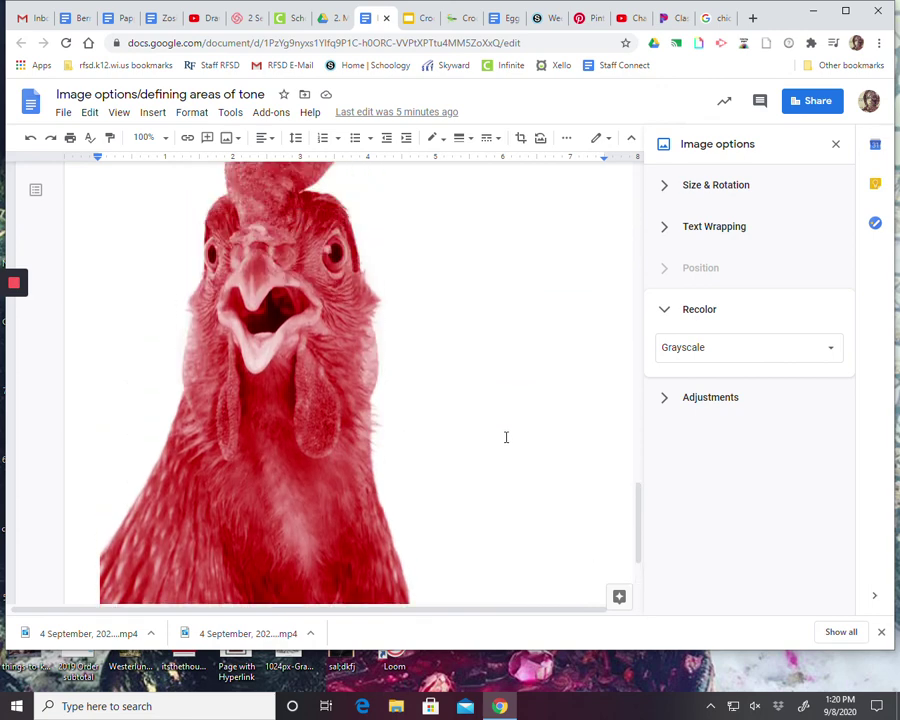